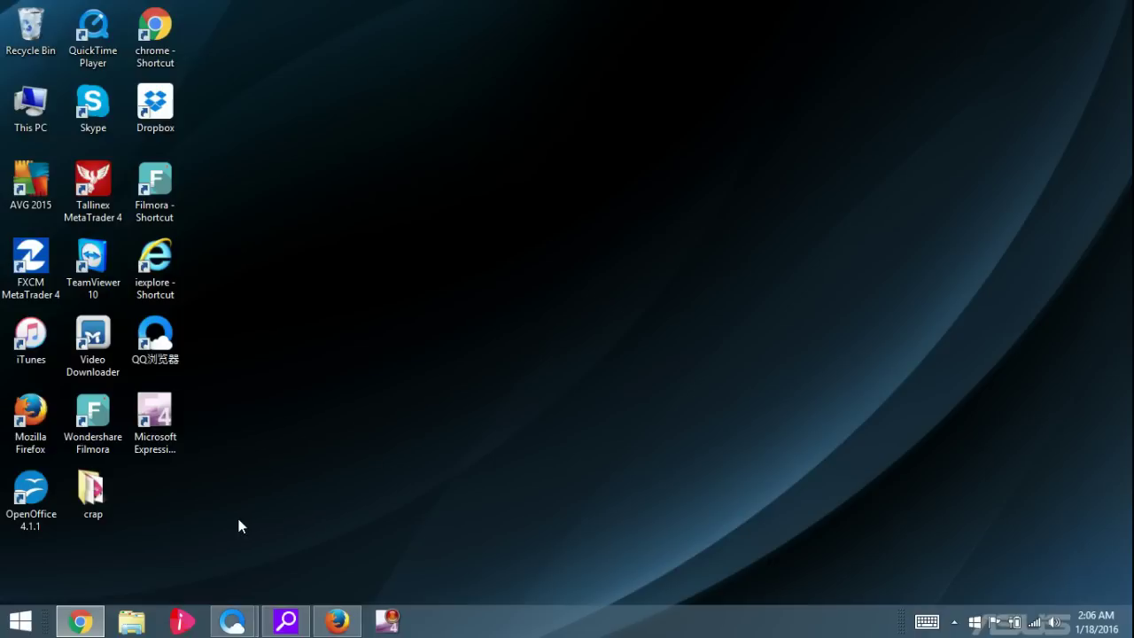
# Open File Explorer from the taskbar at This PC.
pyautogui.click(130, 625)
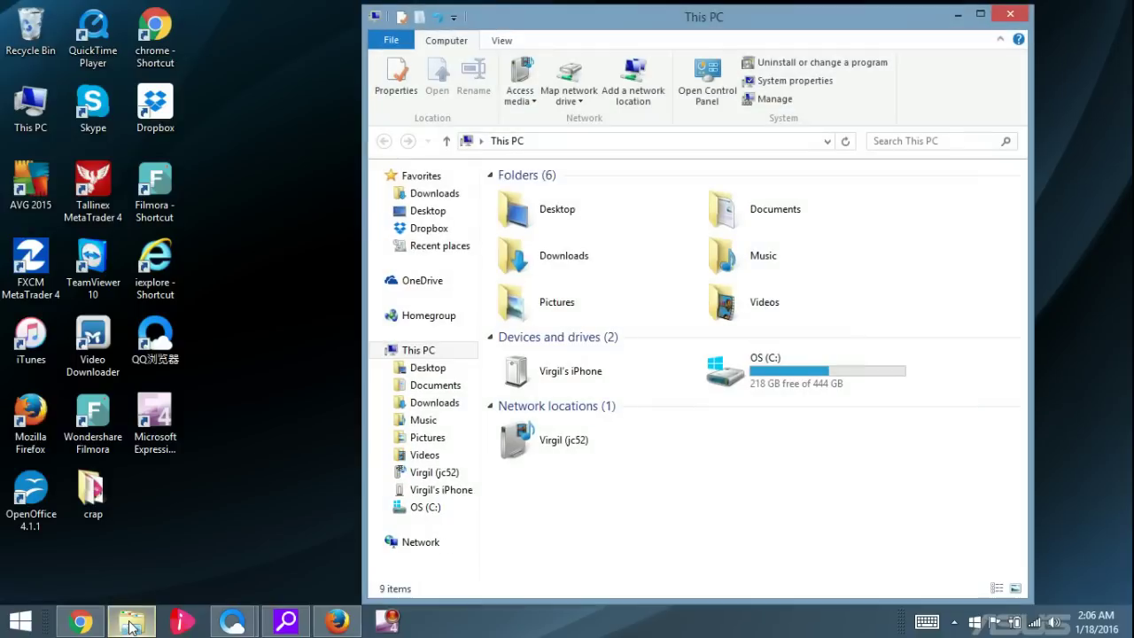
# Move the This PC window right, select the connected iPhone, then close the window.
pyautogui.moveTo(767, 23); pyautogui.dragTo(842, 16)
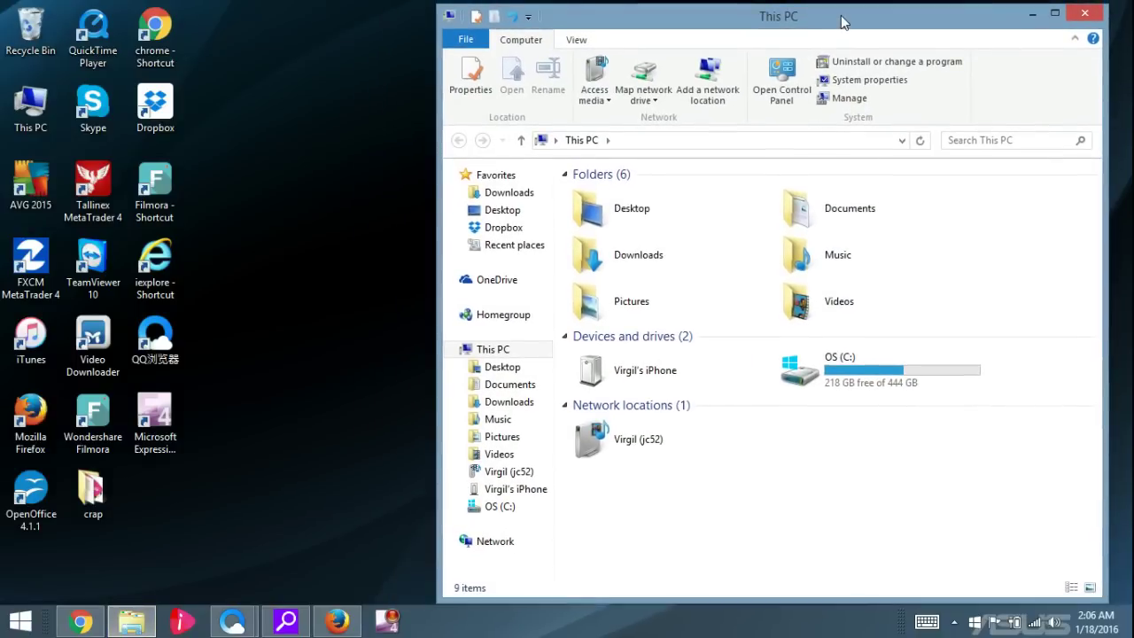
pyautogui.click(652, 378)
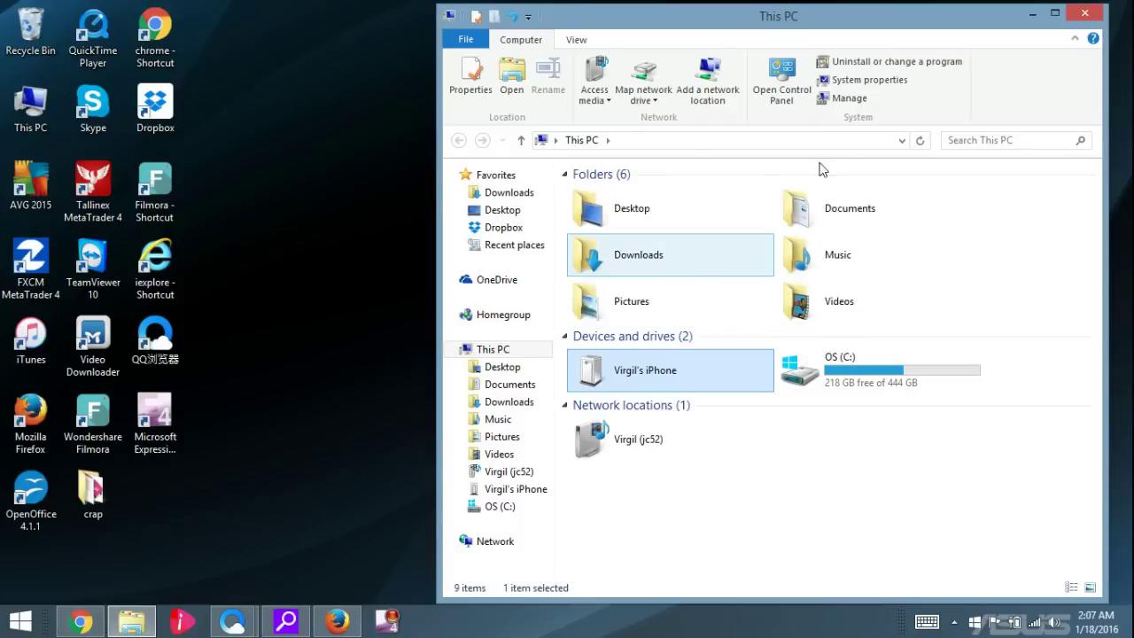
pyautogui.click(1083, 15)
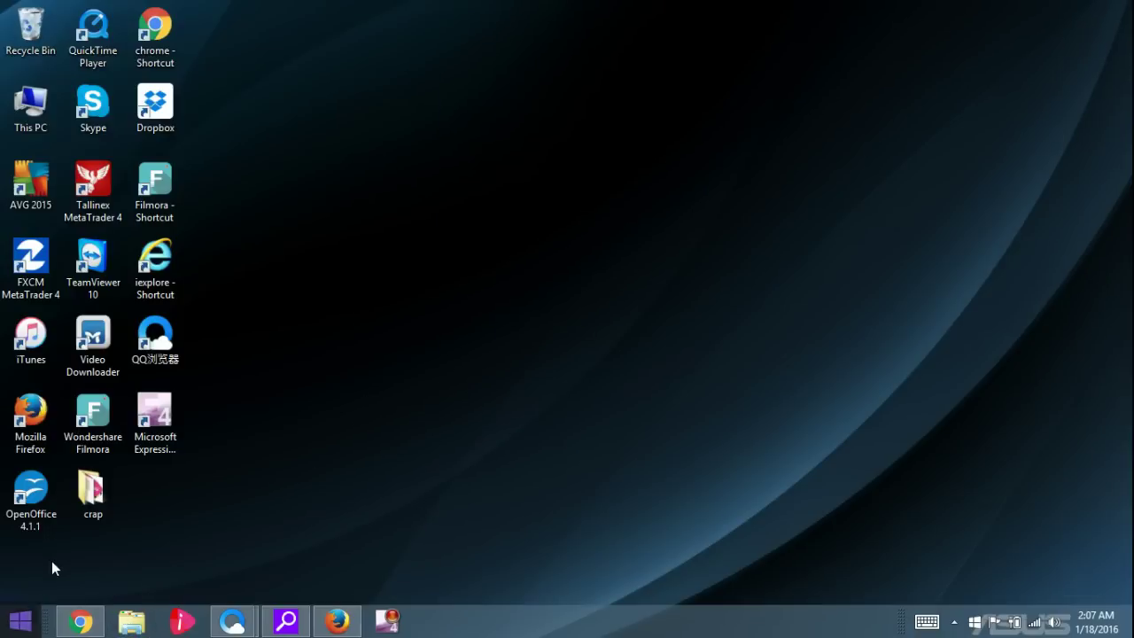
# Open File Explorer from the Win+X menu, then close it again.
pyautogui.rightClick(22, 625)
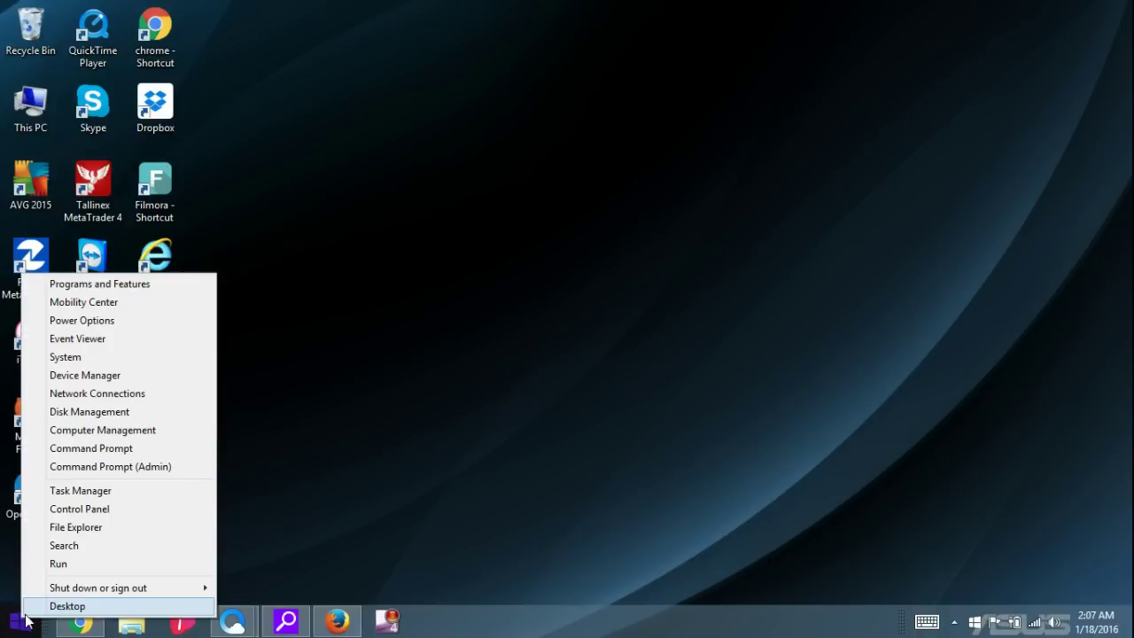
pyautogui.click(124, 529)
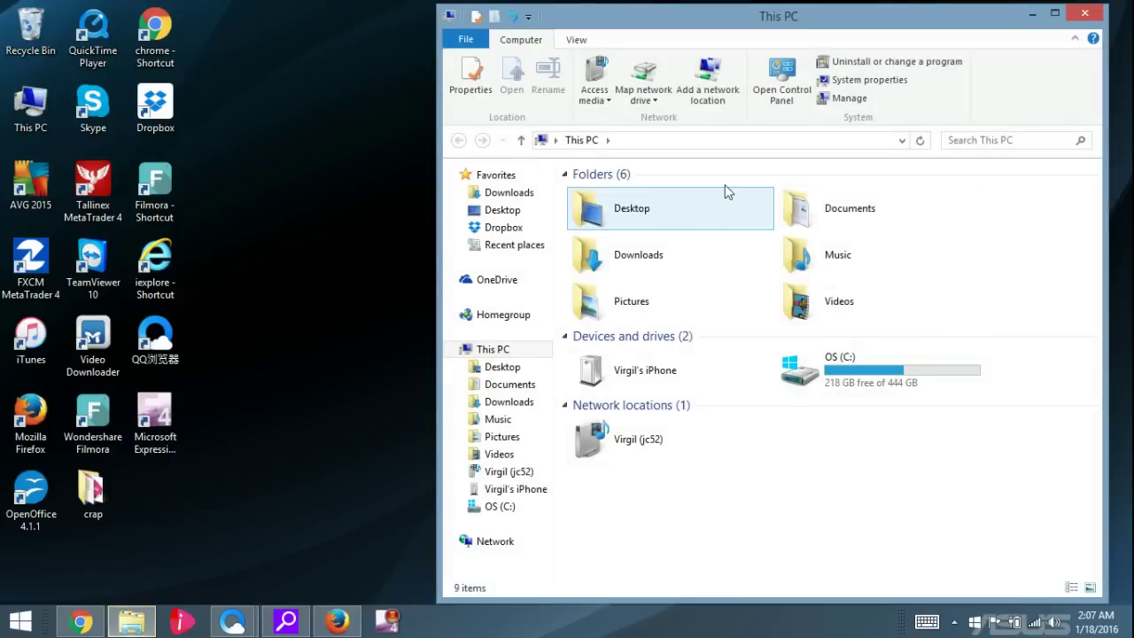
pyautogui.click(1085, 13)
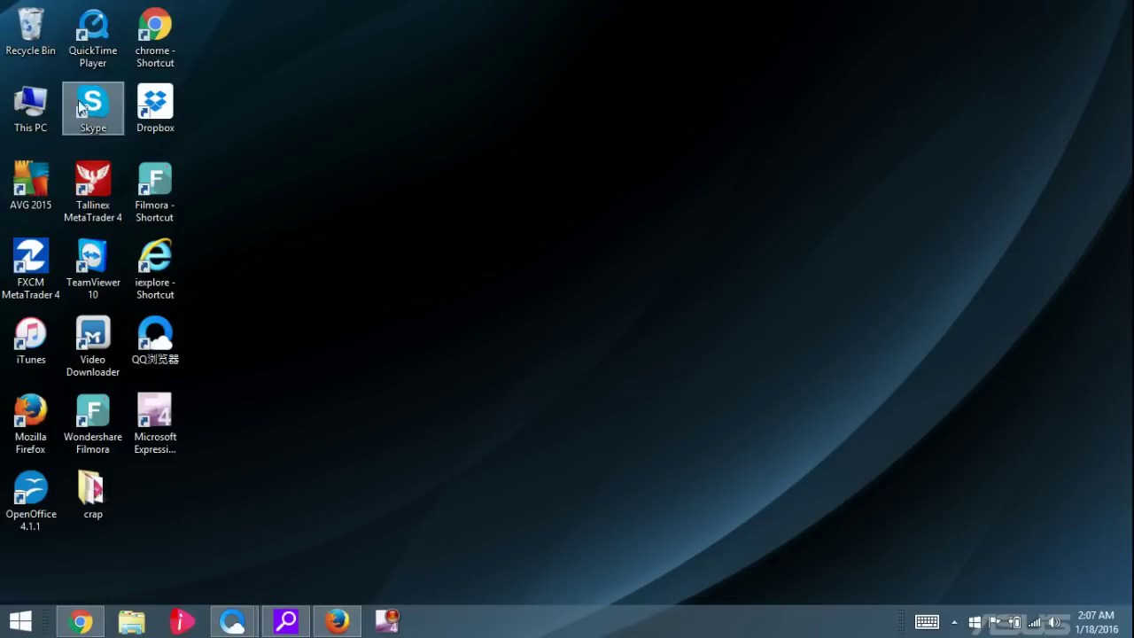
# Reopen This PC from its desktop icon and bring up the desktop's context menu.
pyautogui.click(14, 115)
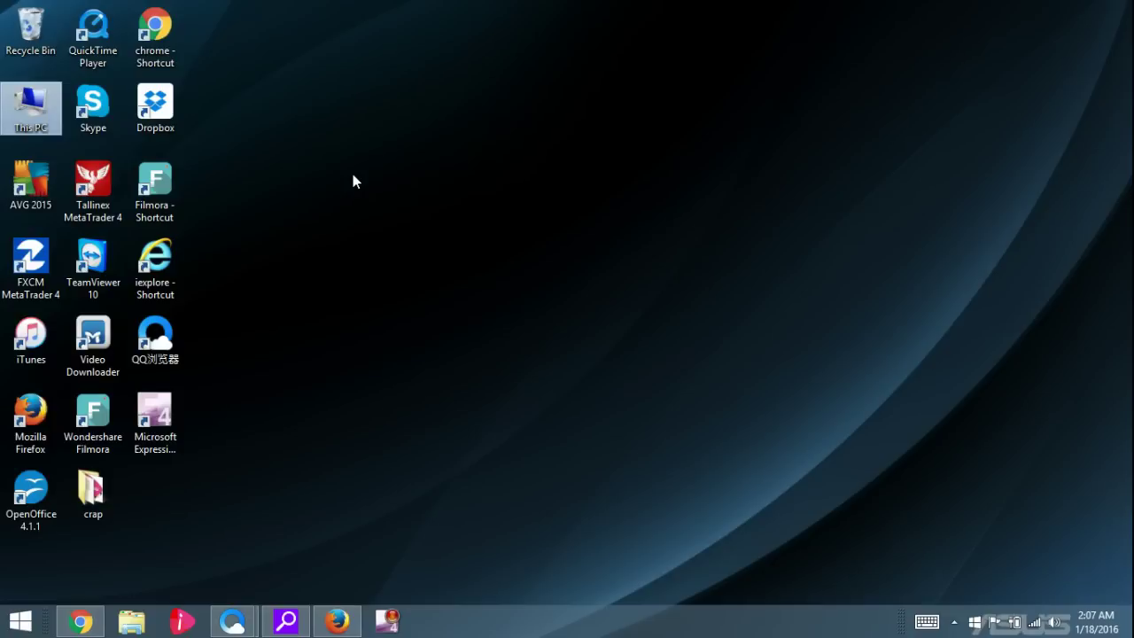
pyautogui.doubleClick(37, 116)
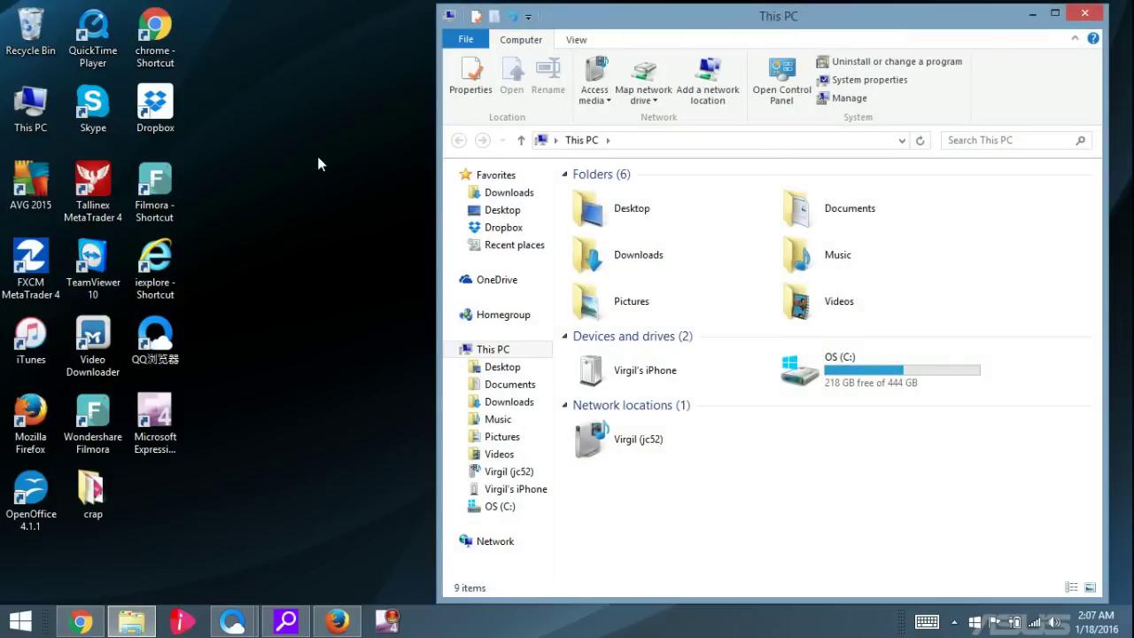
pyautogui.rightClick(287, 188)
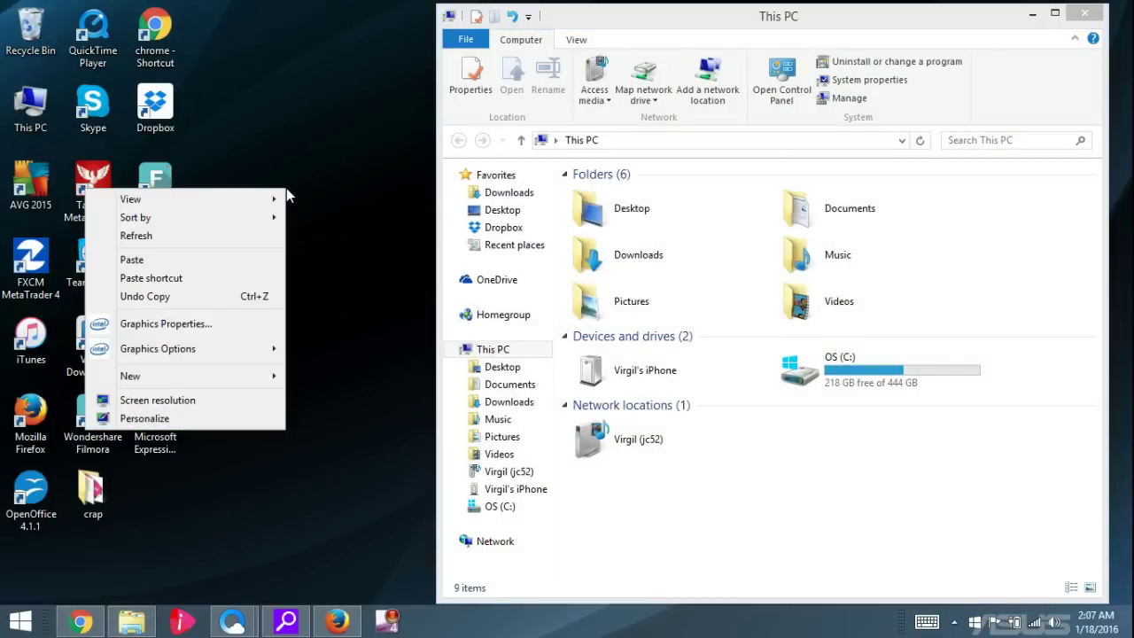
# Uncheck Recycle Bin in Desktop Icon Settings, apply with OK, then close Personalization.
pyautogui.click(211, 415)
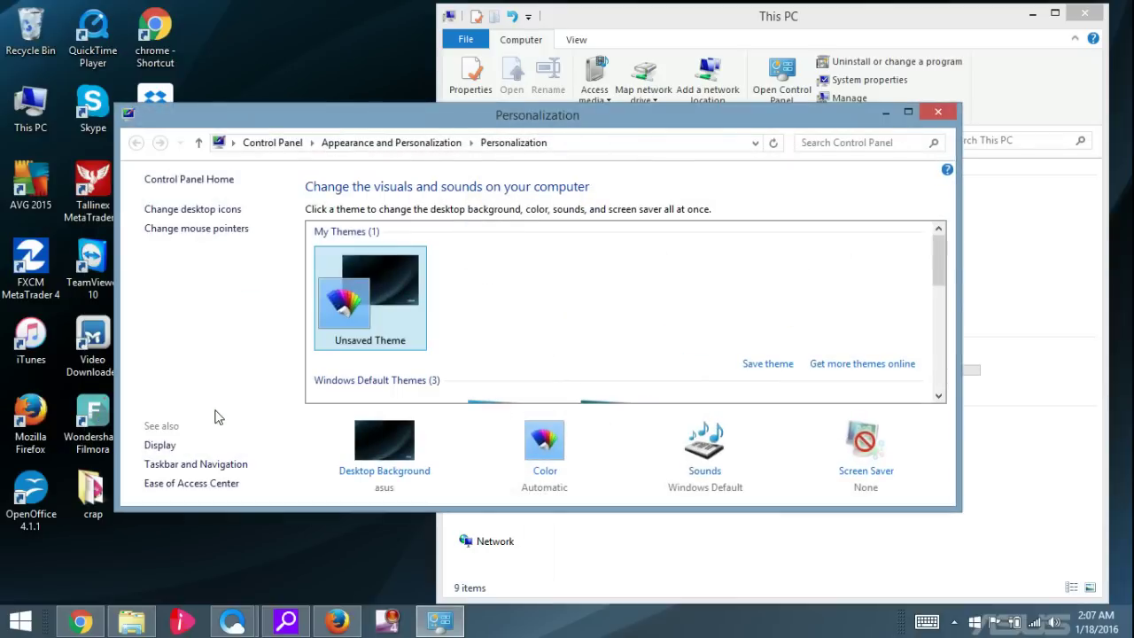
pyautogui.click(202, 213)
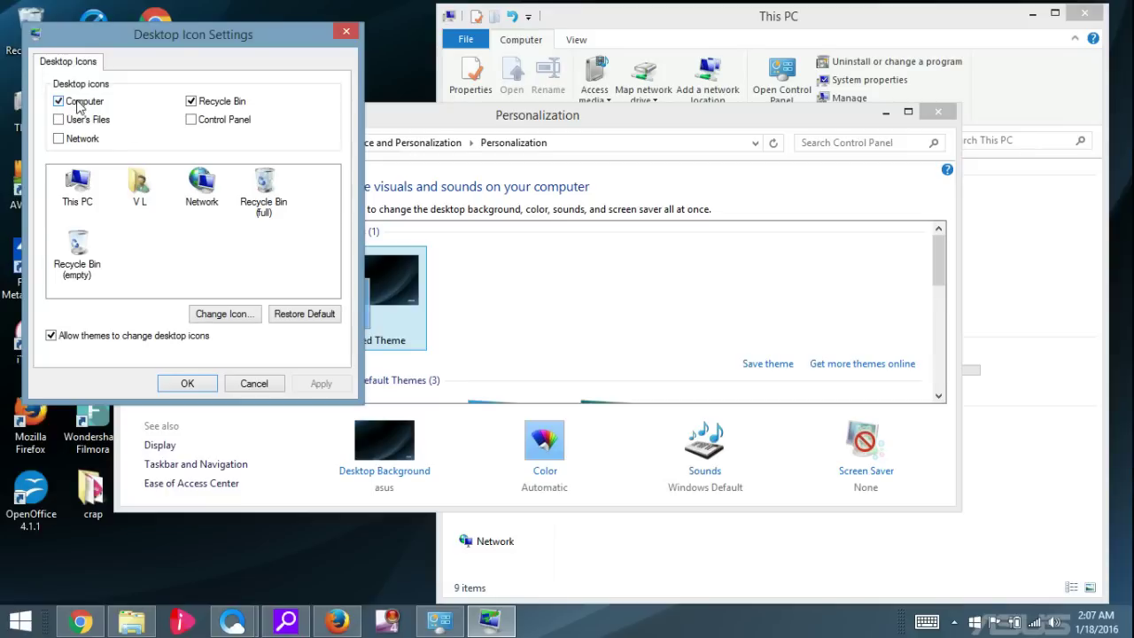
pyautogui.moveTo(215, 40); pyautogui.dragTo(418, 47)
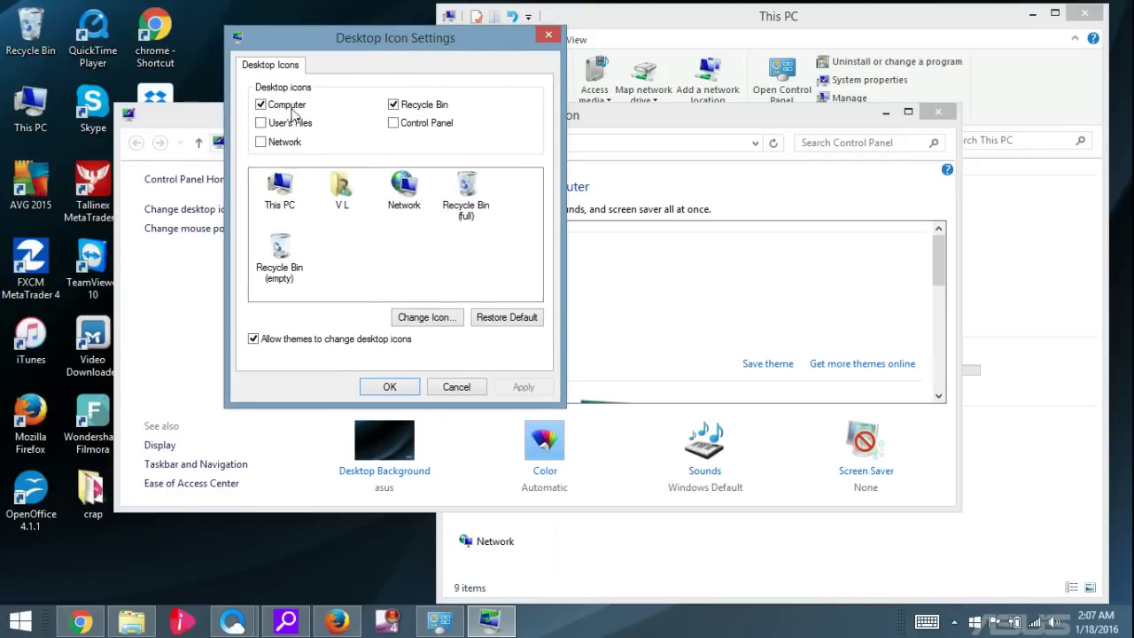
pyautogui.click(394, 105)
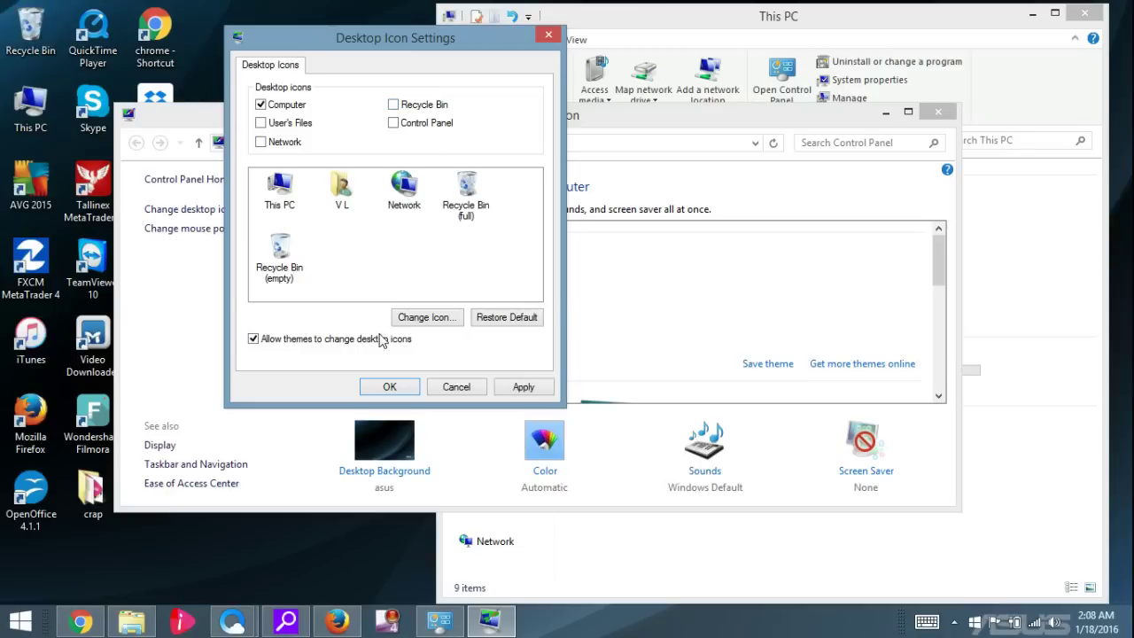
pyautogui.click(390, 387)
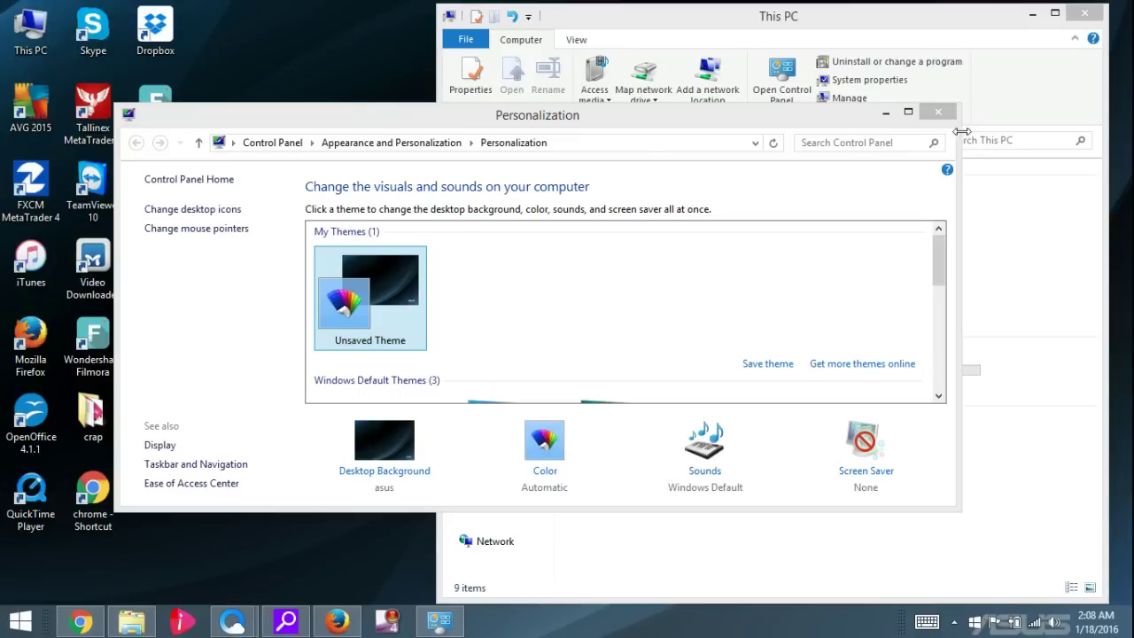
pyautogui.click(940, 112)
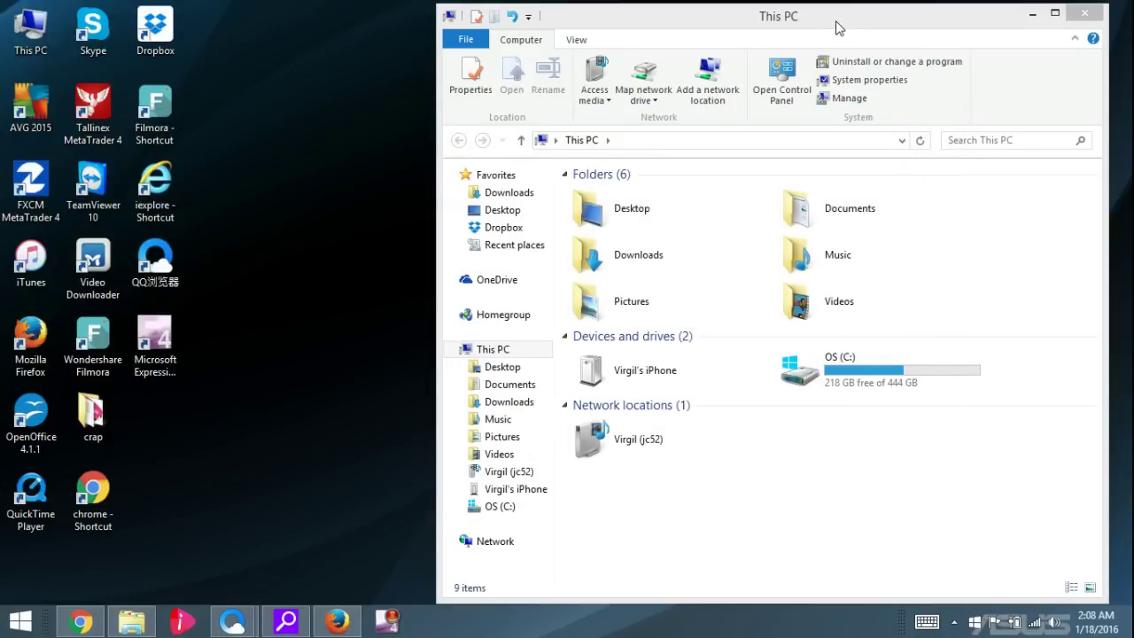
# Browse from the iPhone through Internal Storage and DCIM into the 112APPLE folder.
pyautogui.moveTo(837, 22); pyautogui.dragTo(858, 22)
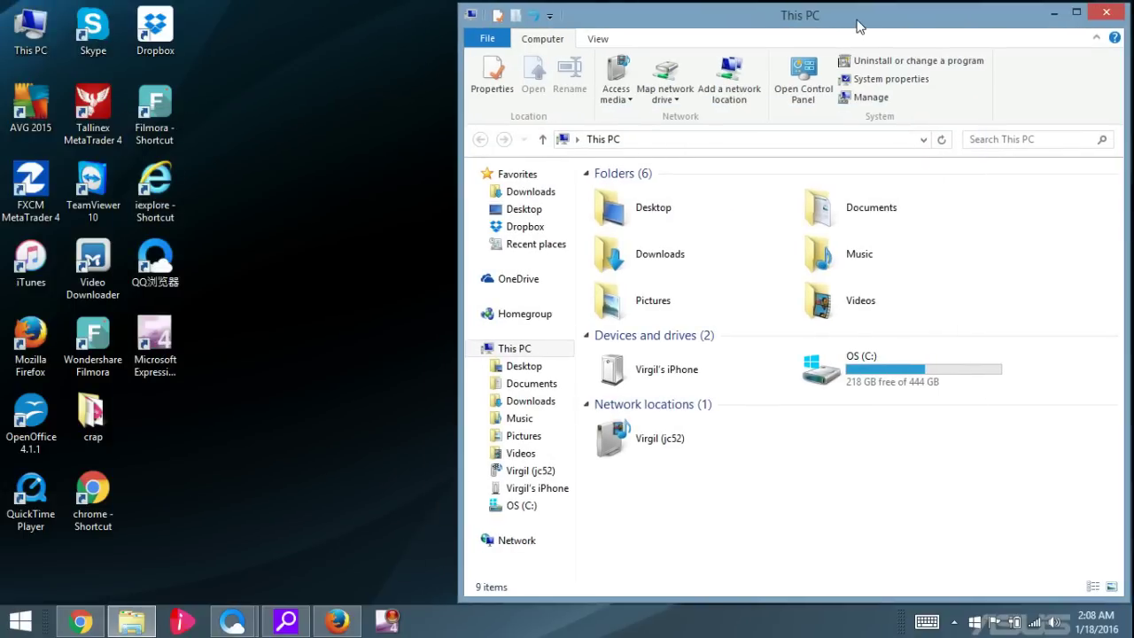
pyautogui.doubleClick(671, 377)
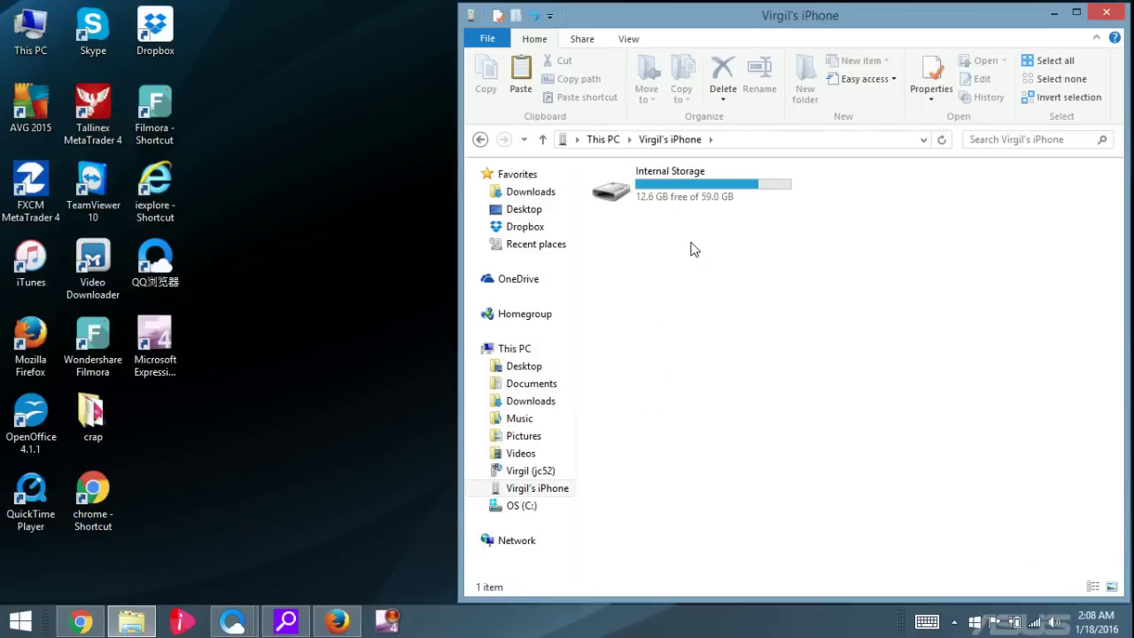
pyautogui.doubleClick(707, 201)
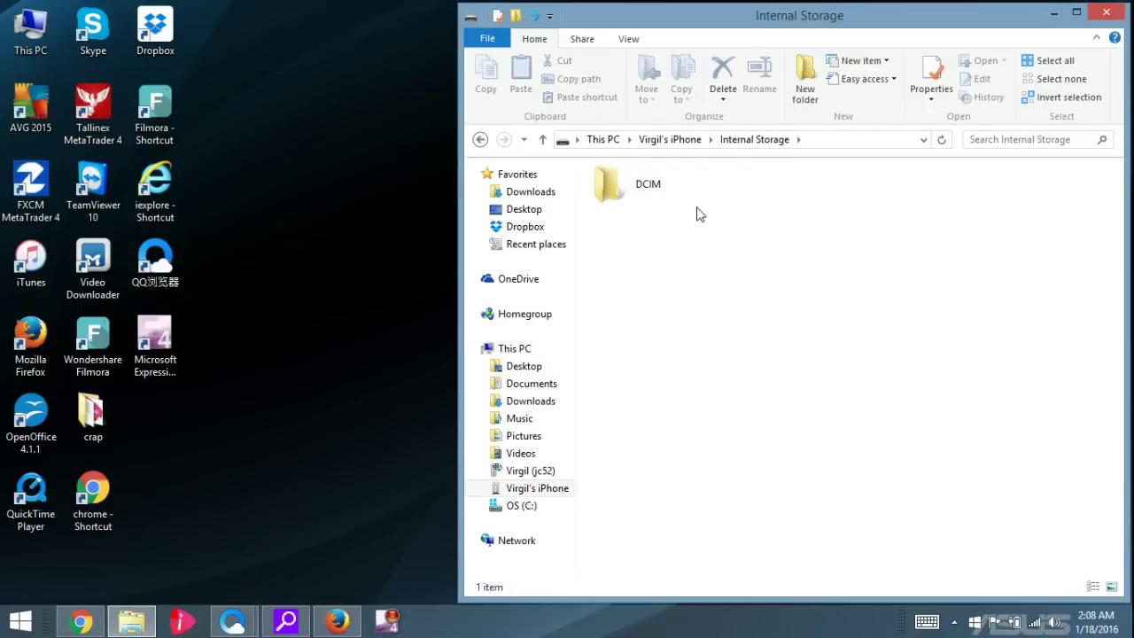
pyautogui.doubleClick(691, 197)
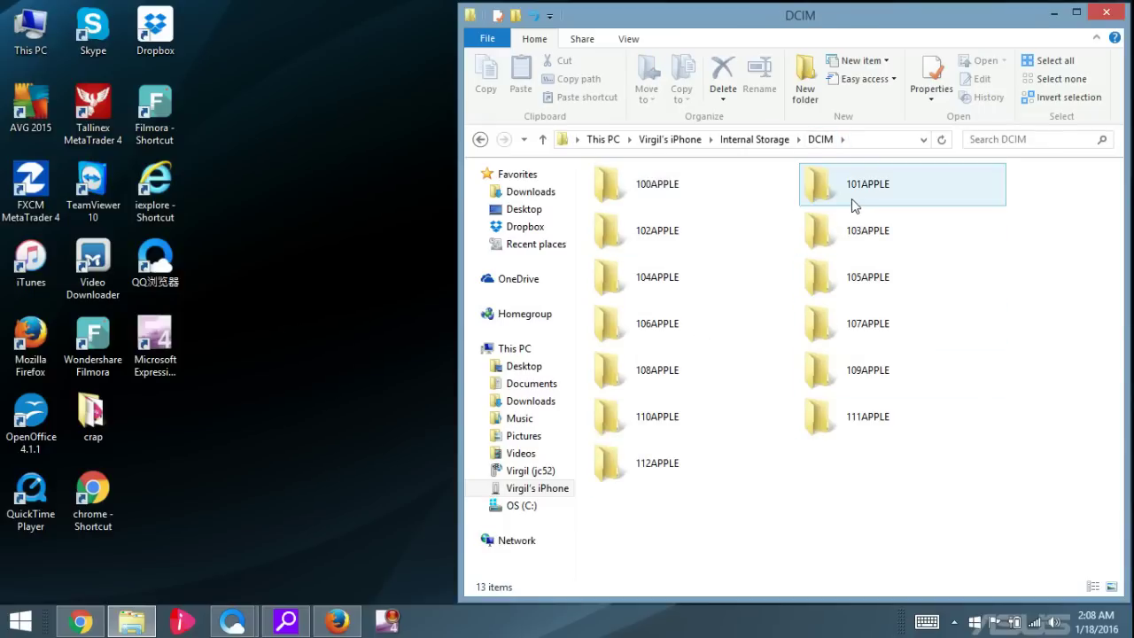
pyautogui.doubleClick(666, 468)
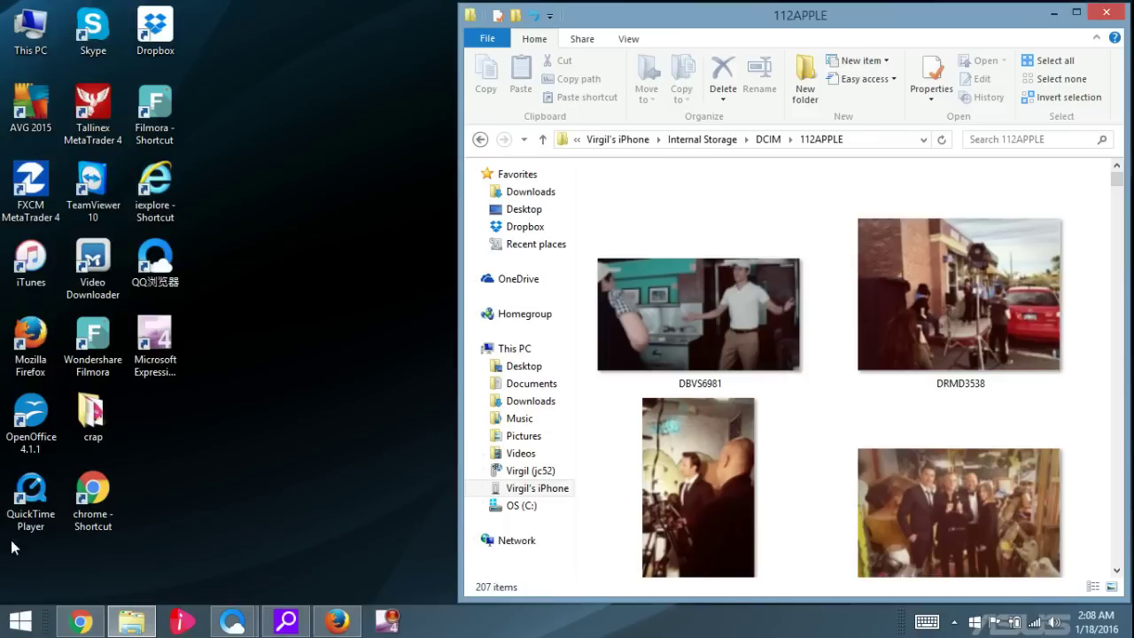
# Open a second This PC window on the left and show the Videos library.
pyautogui.click(35, 42)
pyautogui.doubleClick(36, 42)
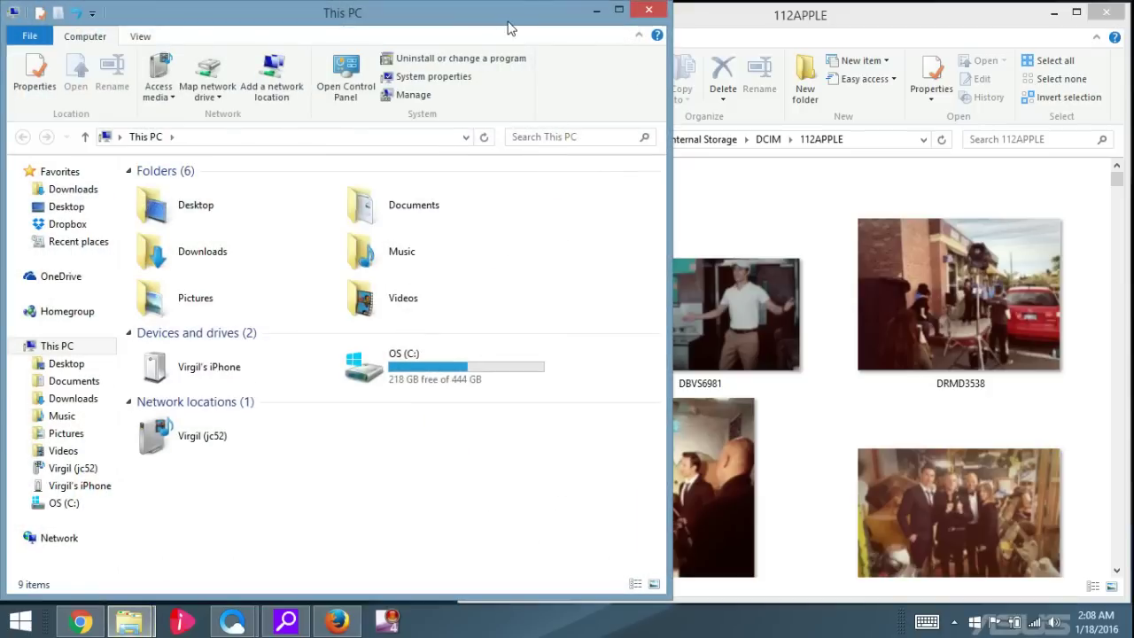
pyautogui.moveTo(506, 25); pyautogui.dragTo(529, 26)
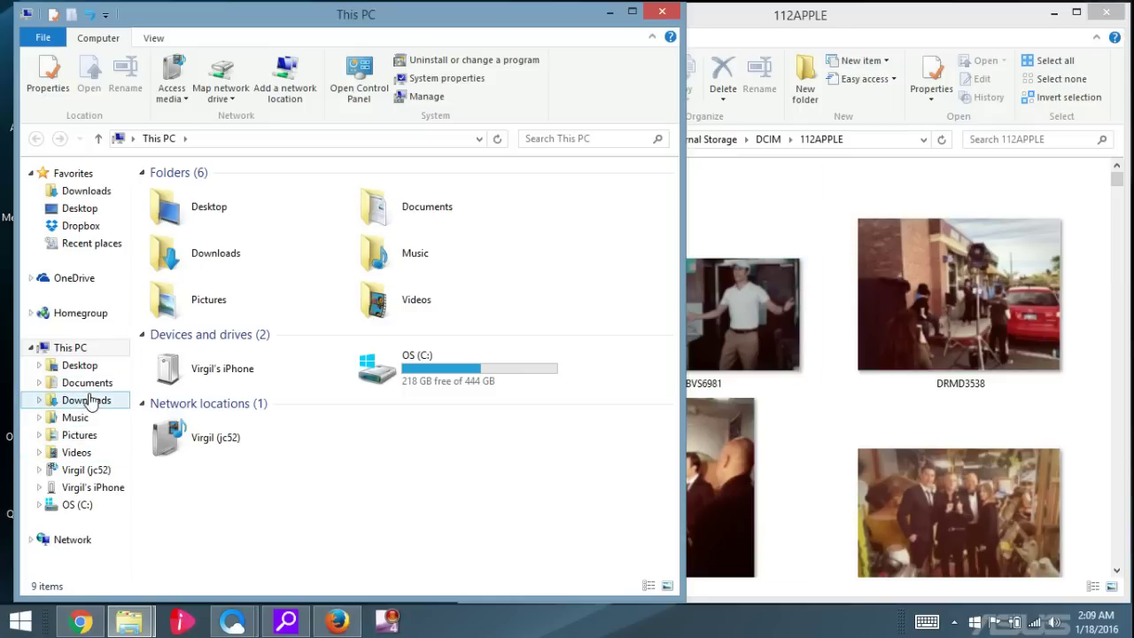
pyautogui.click(77, 453)
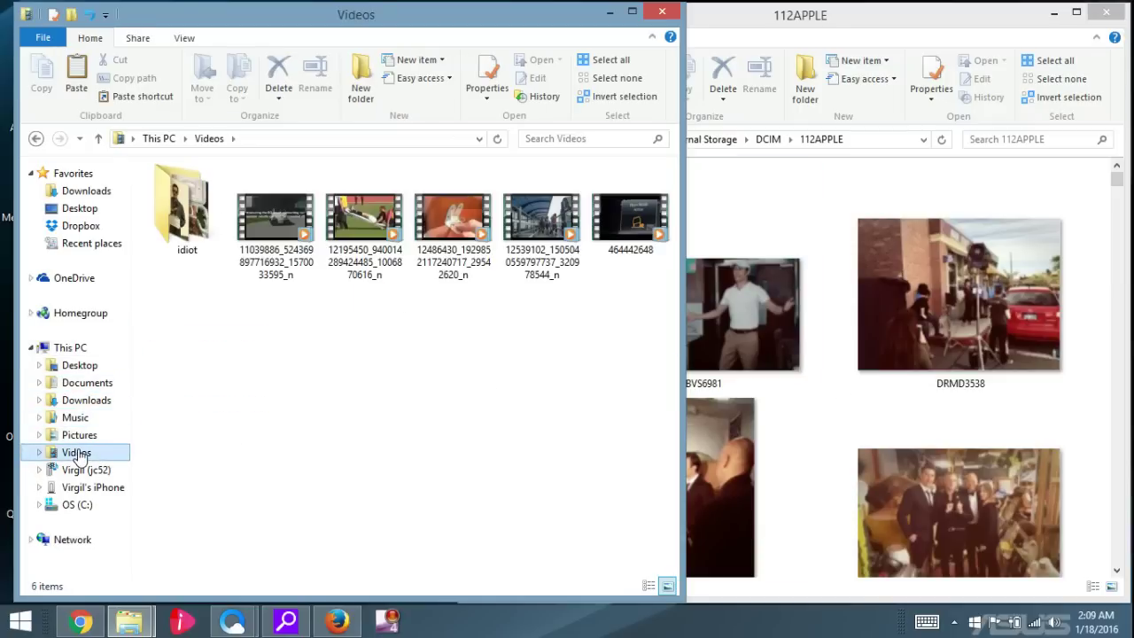
# Create a new folder named 'pics n videos' in Videos, then return to 112APPLE.
pyautogui.rightClick(267, 363)
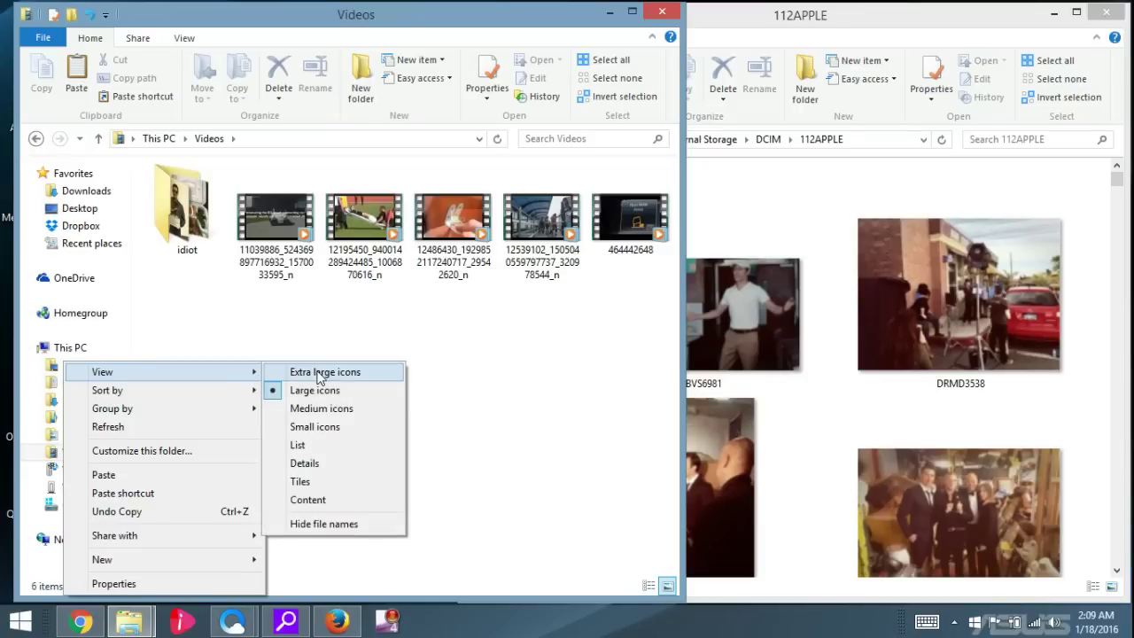
pyautogui.moveTo(194, 558)
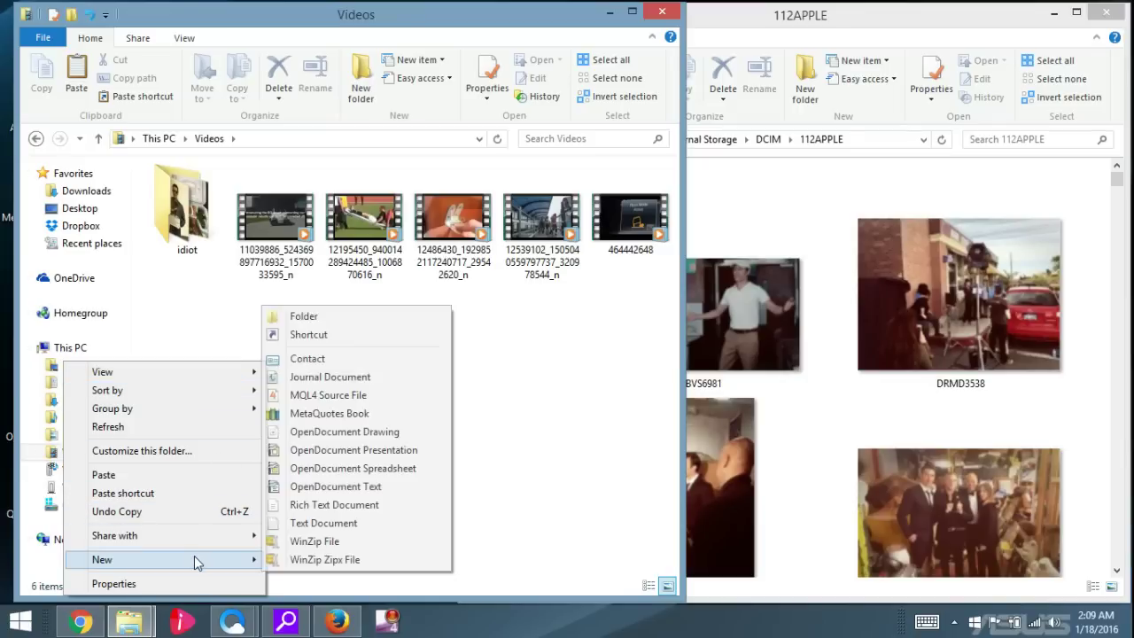
pyautogui.click(382, 319)
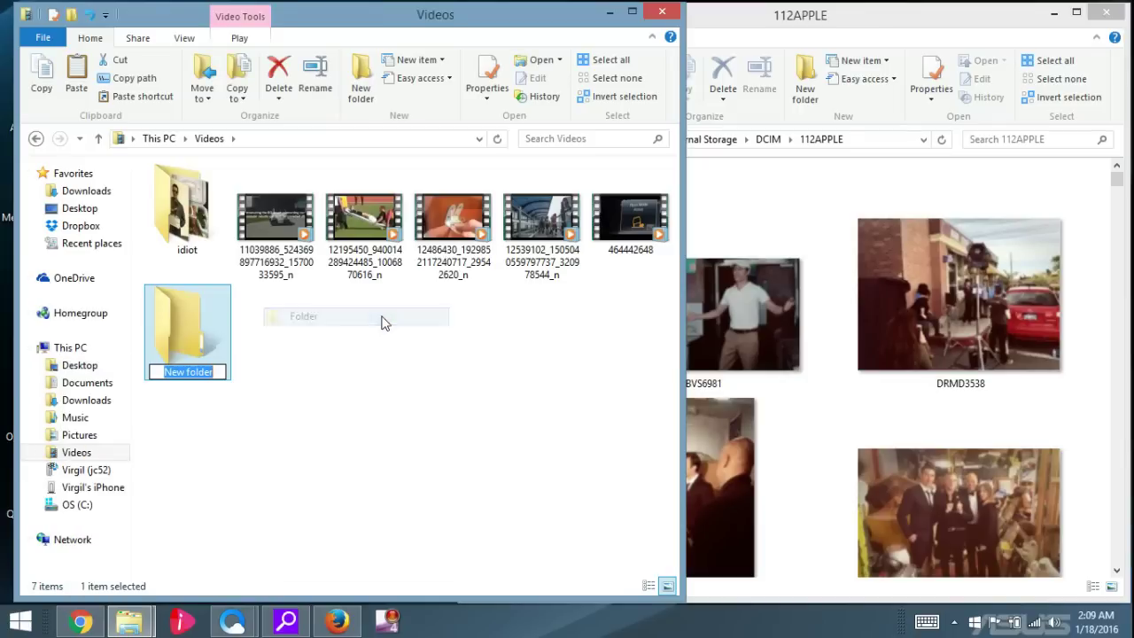
pyautogui.write('p')
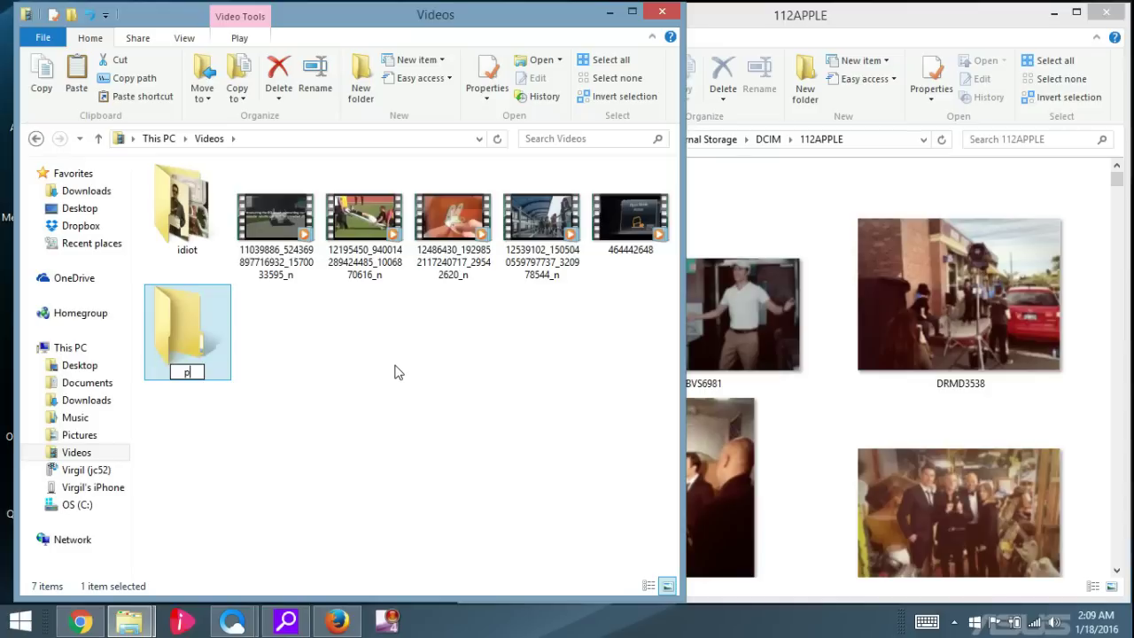
pyautogui.write('ics n videos')
pyautogui.click(402, 392)
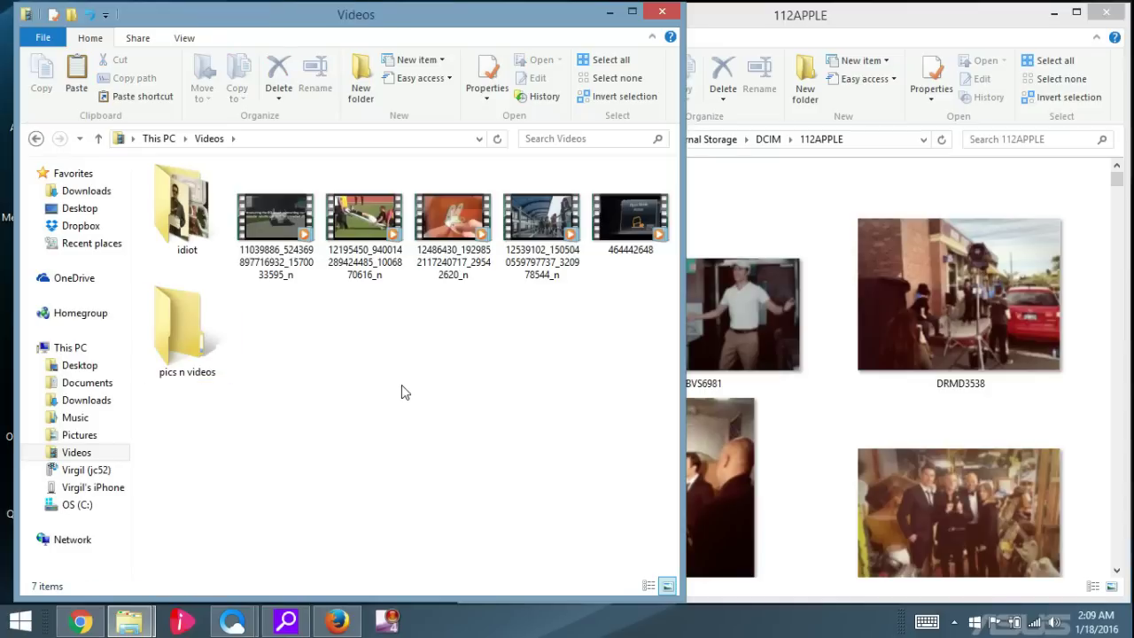
pyautogui.click(952, 197)
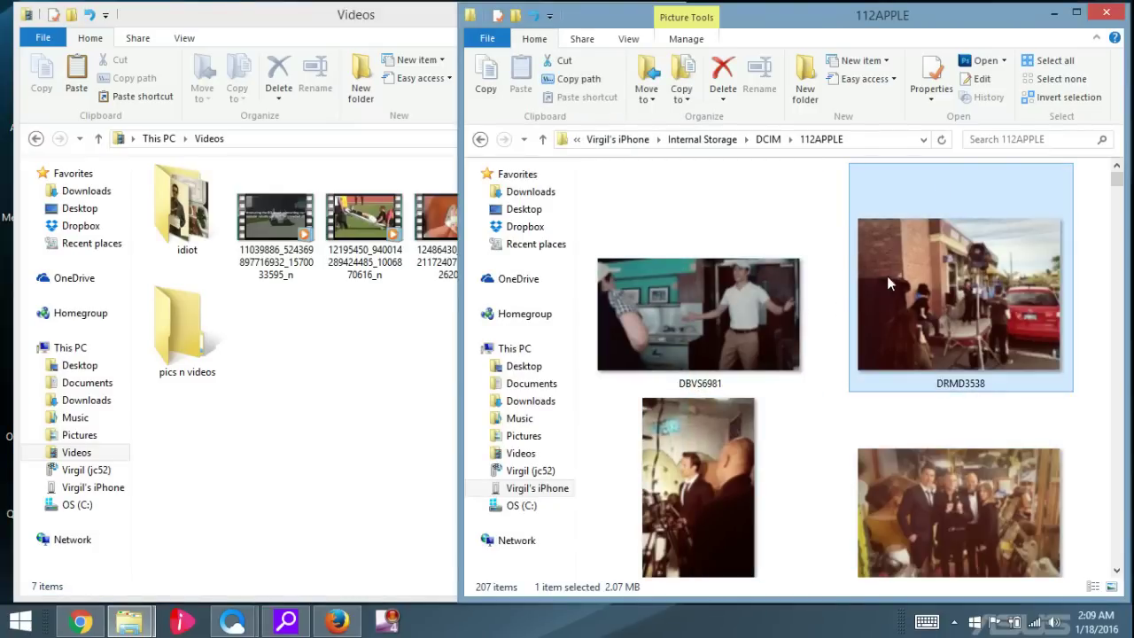
# Switch the 112APPLE folder to Details view and select the DRMD3538 photo.
pyautogui.rightClick(823, 205)
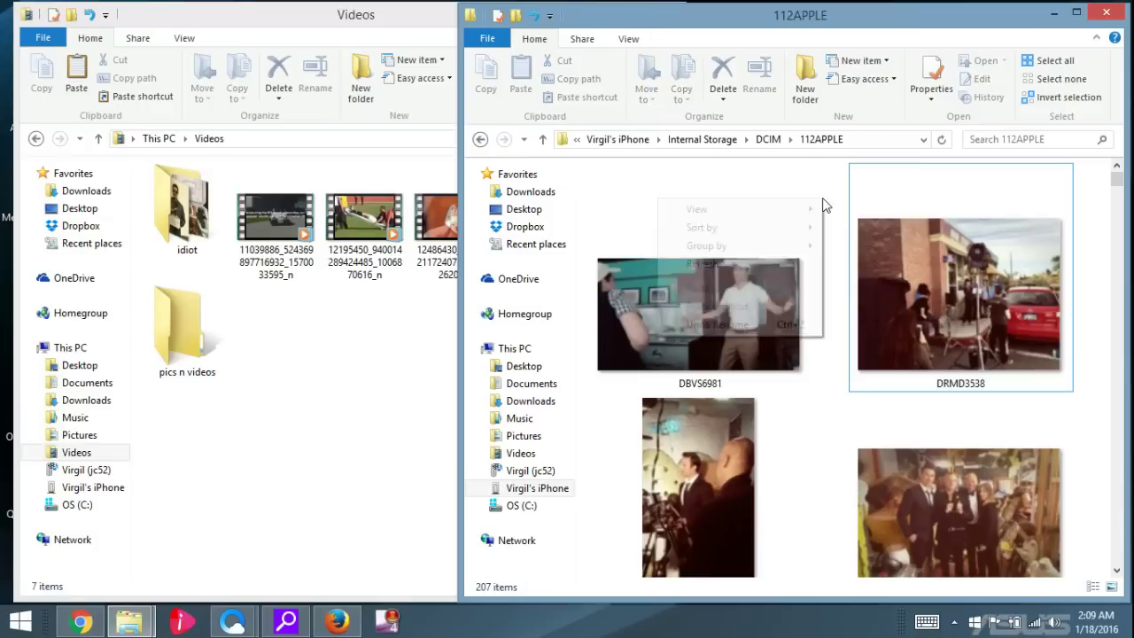
pyautogui.moveTo(789, 212)
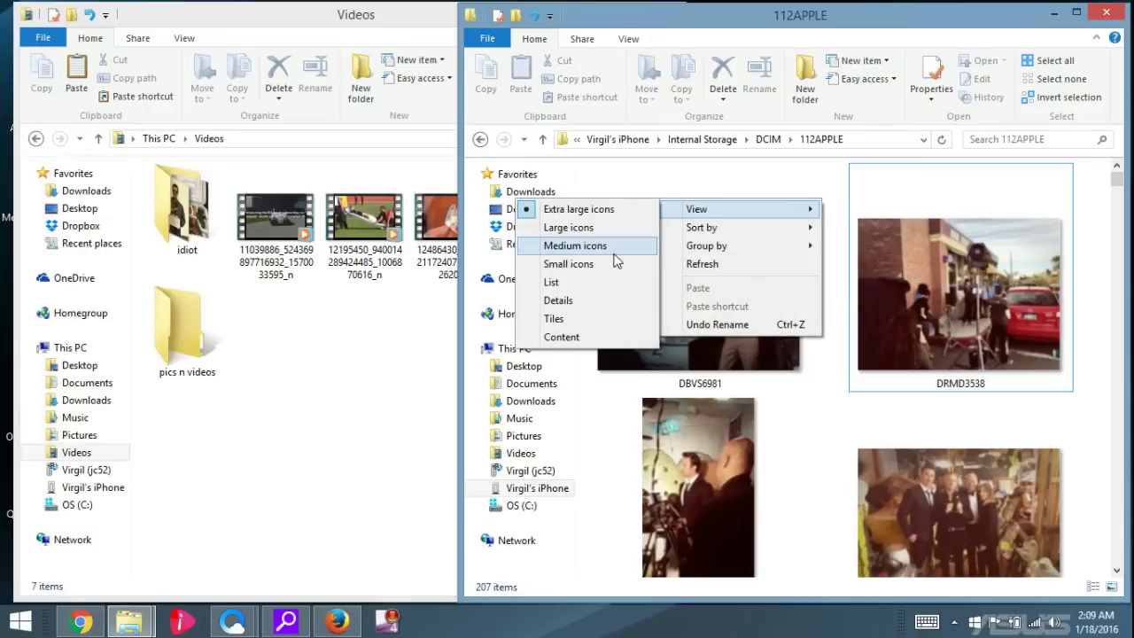
pyautogui.click(596, 301)
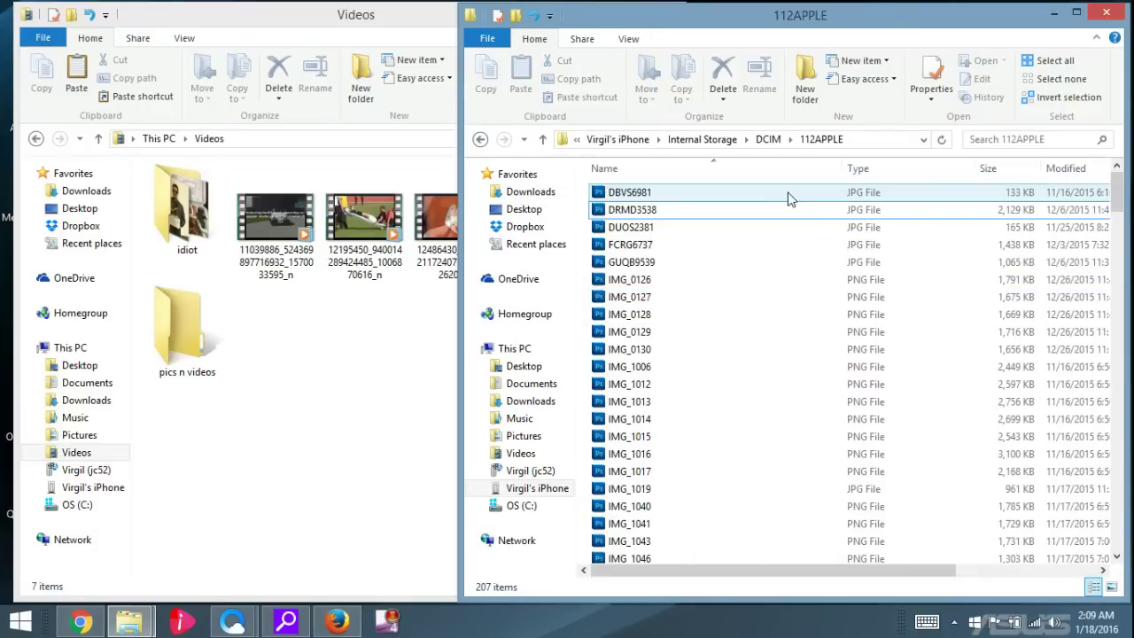
pyautogui.click(884, 207)
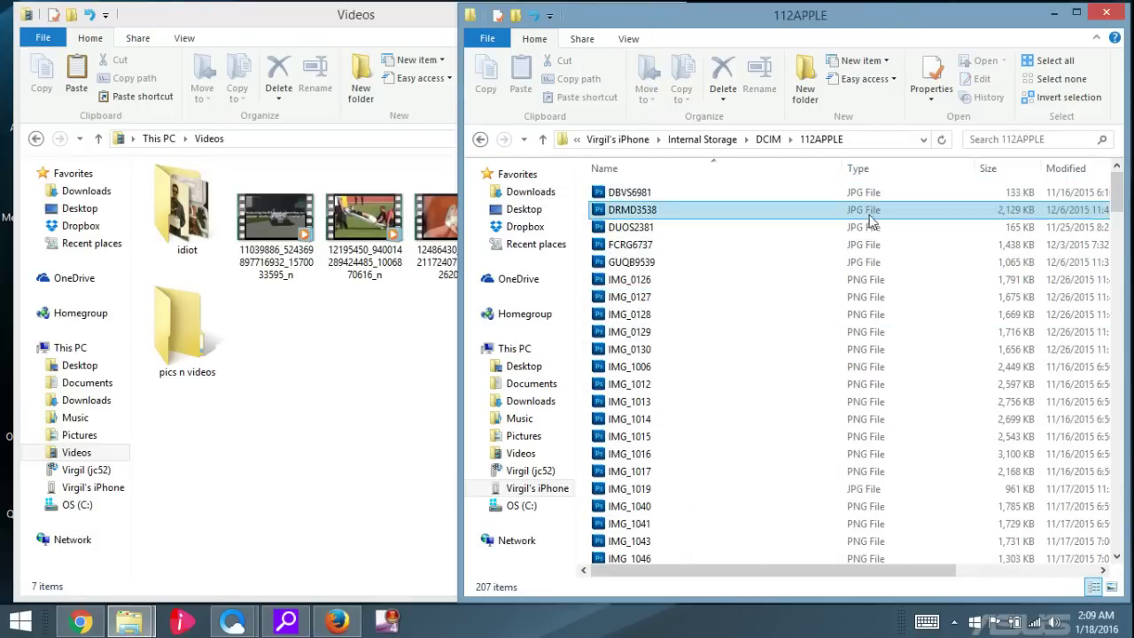
# Switch the 112APPLE folder back to Extra large icons view.
pyautogui.rightClick(777, 264)
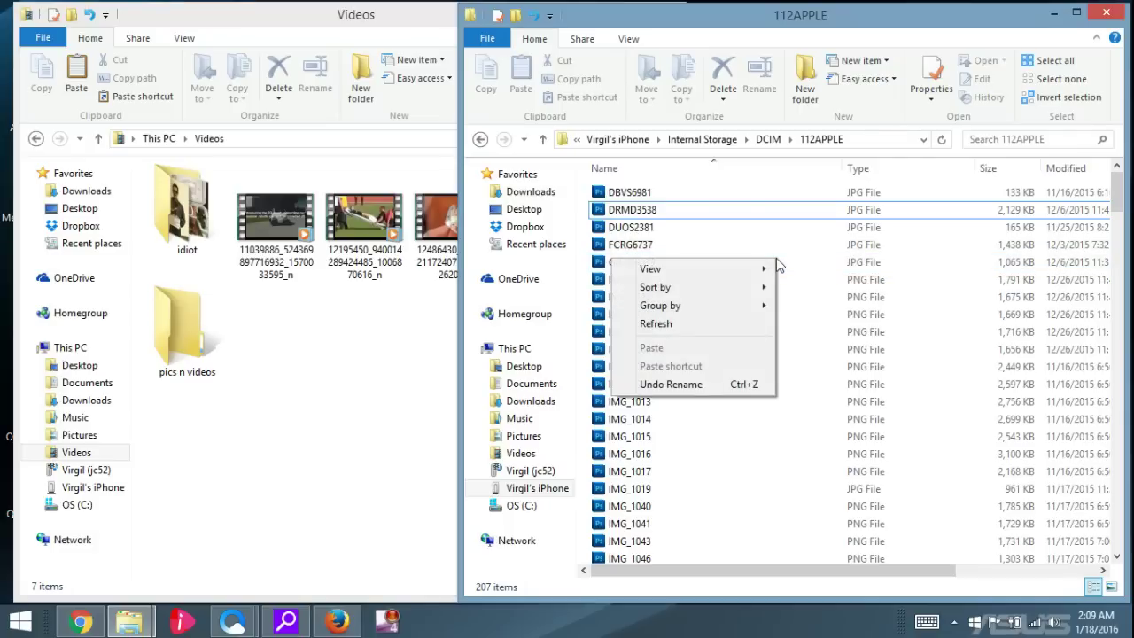
pyautogui.moveTo(757, 267)
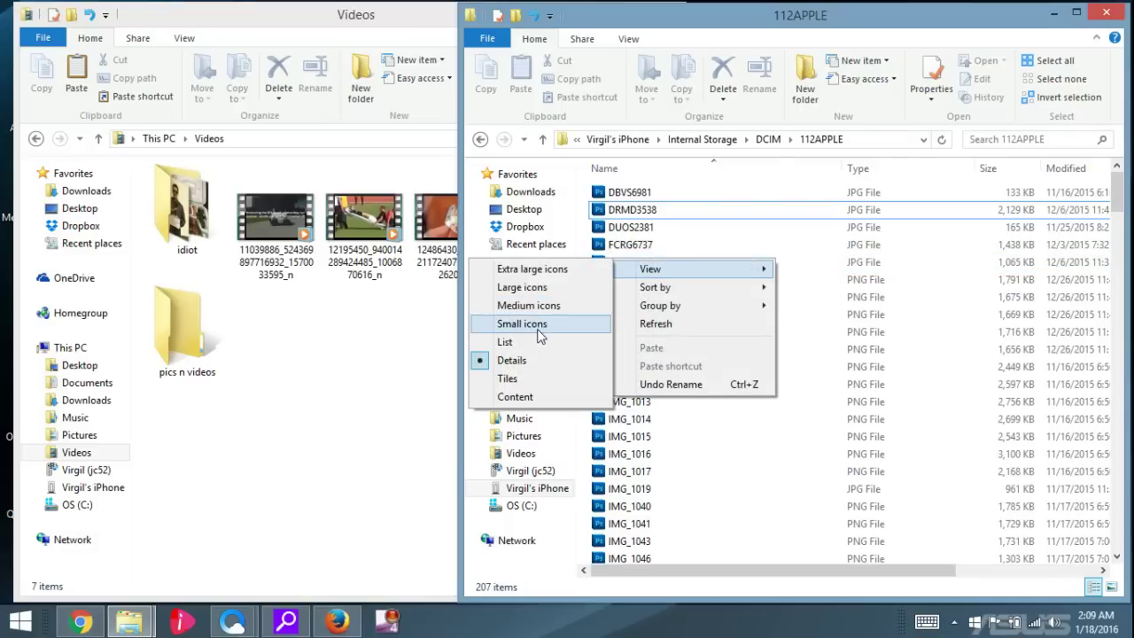
pyautogui.click(555, 274)
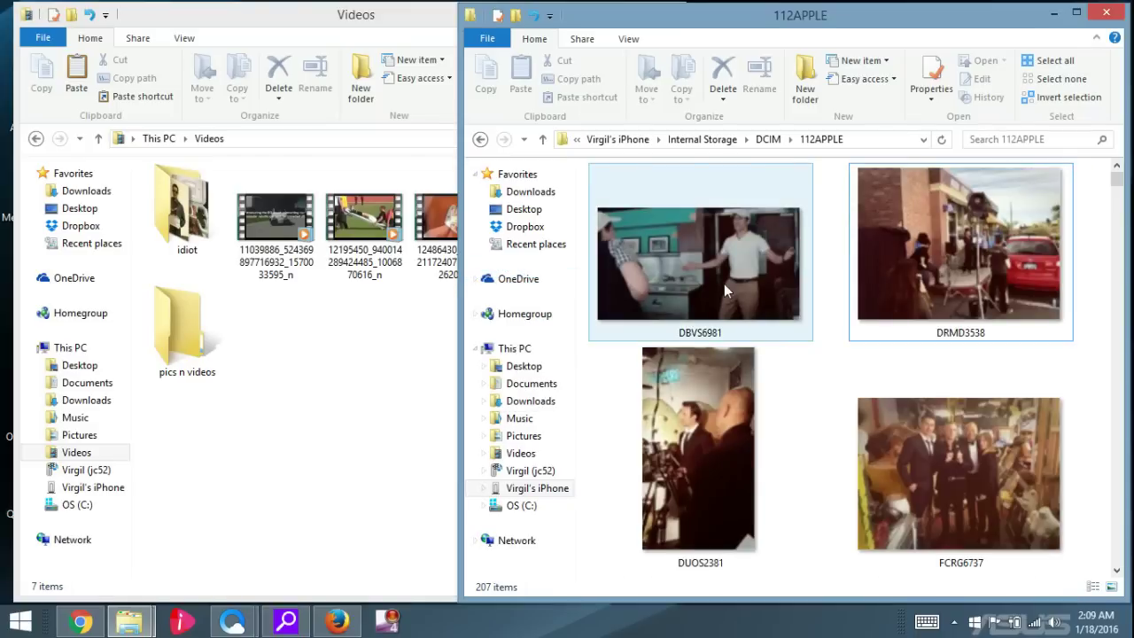
# Select photos DBVS6981 and FCRG6737 together and cut them for moving.
pyautogui.moveTo(724, 284)
pyautogui.mouseDown()
pyautogui.moveTo(900, 278)
pyautogui.moveTo(733, 290)
pyautogui.mouseUp()
pyautogui.click(693, 304)
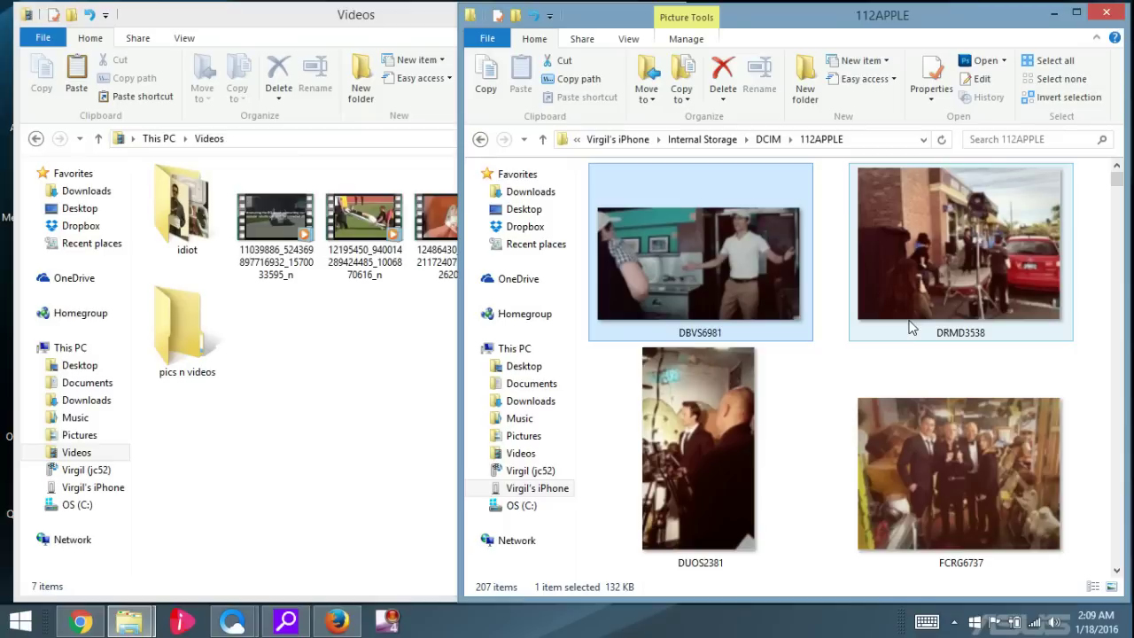
pyautogui.keyDown('ctrl'); pyautogui.click(920, 429); pyautogui.keyUp('ctrl')
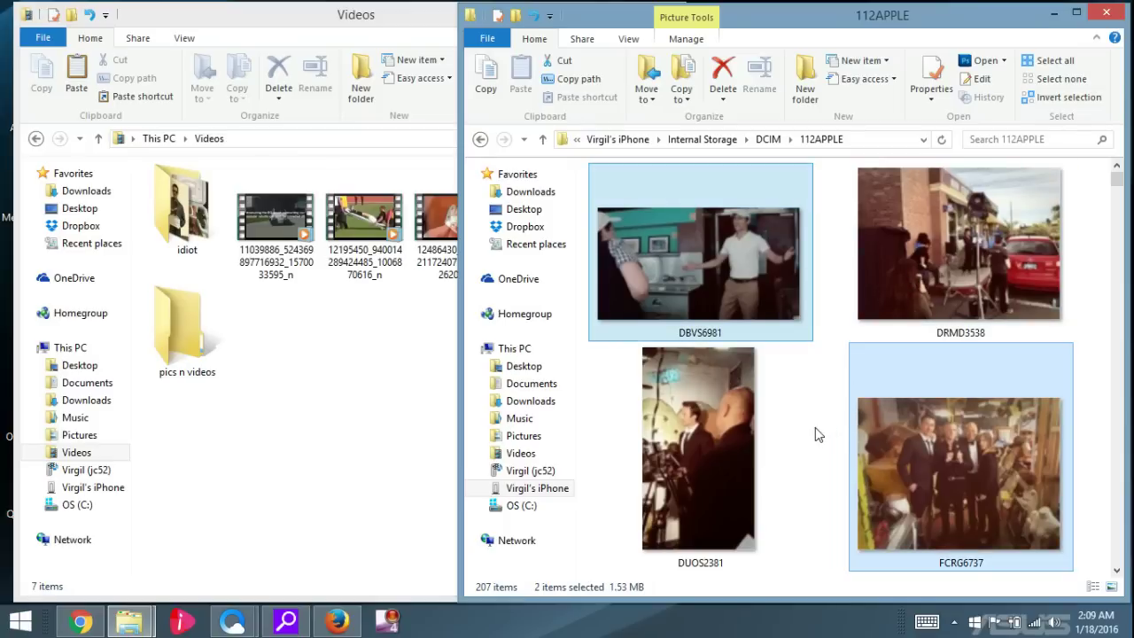
pyautogui.rightClick(890, 436)
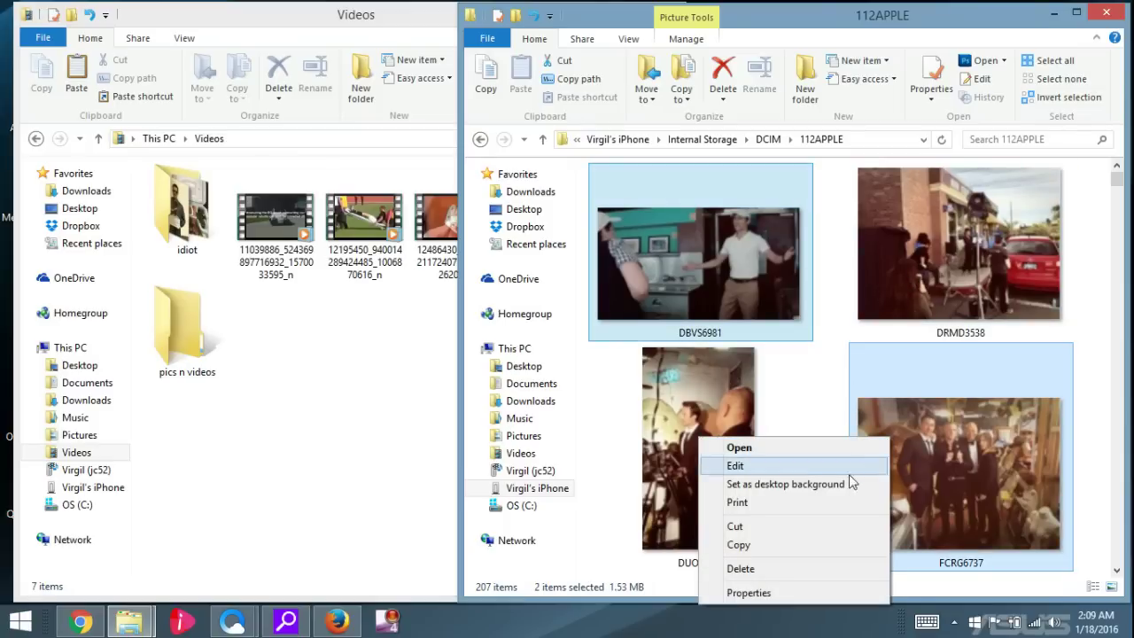
pyautogui.click(802, 526)
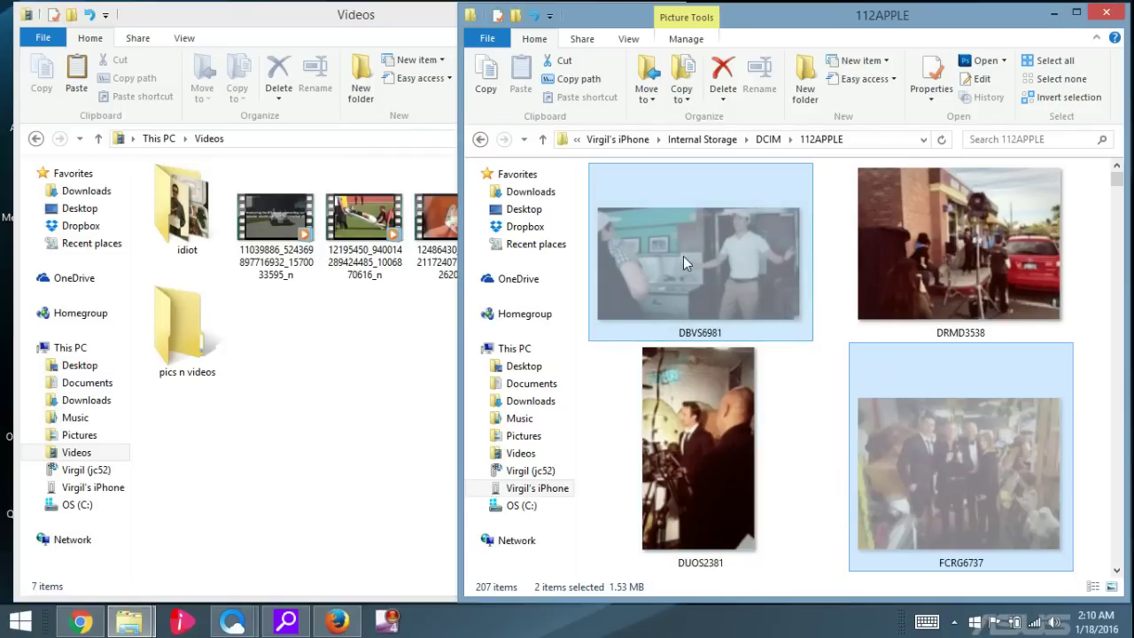
# Paste DBVS6981 and FCRG6737 into the pics n videos folder and open it.
pyautogui.rightClick(186, 324)
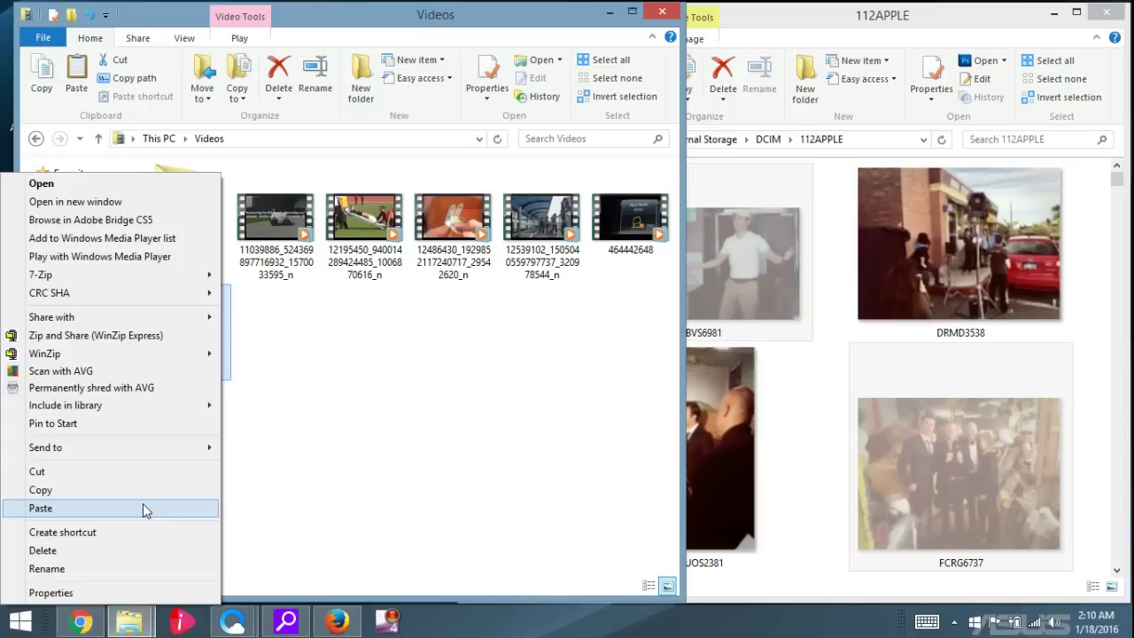
pyautogui.click(142, 507)
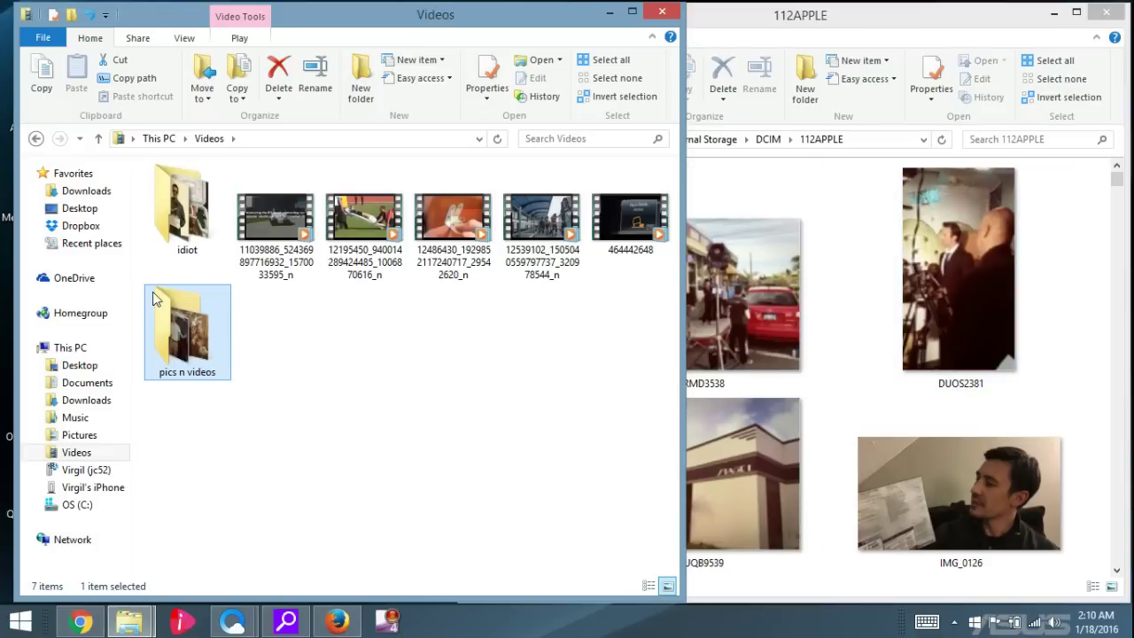
pyautogui.doubleClick(183, 334)
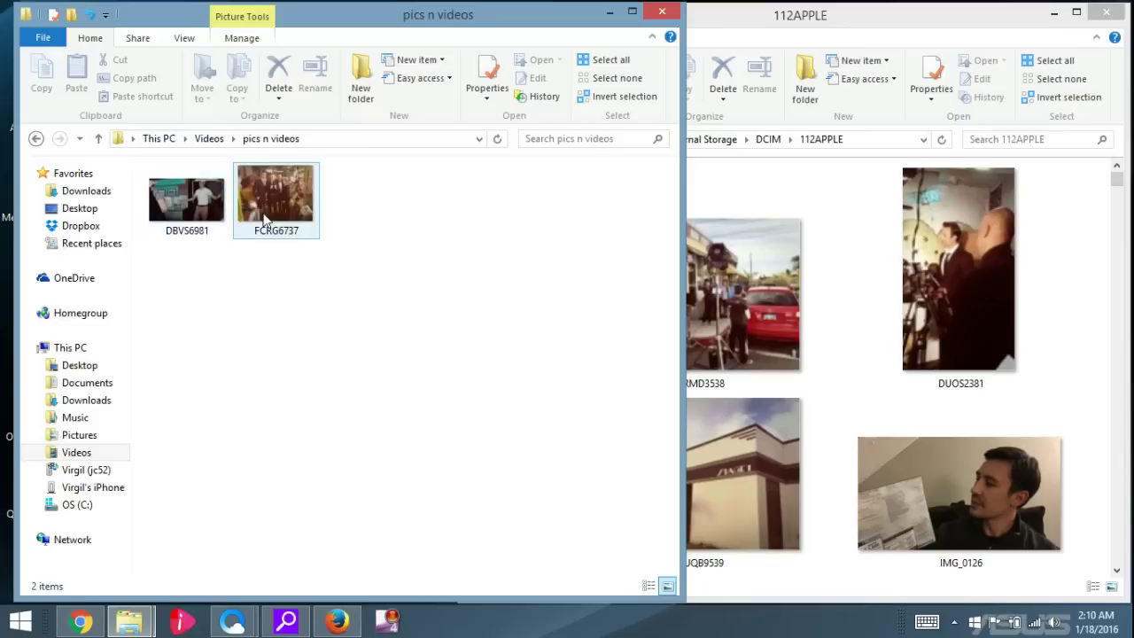
# Cut FCRG6737 from pics n videos and try pasting it back into 112APPLE.
pyautogui.moveTo(305, 205); pyautogui.dragTo(871, 309)
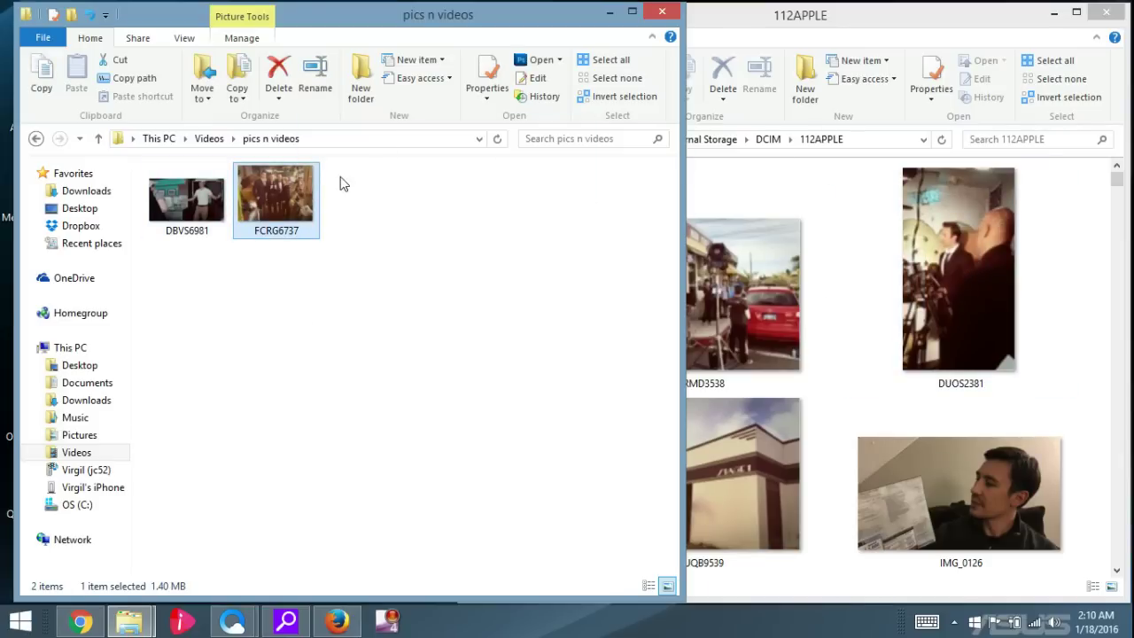
pyautogui.rightClick(279, 210)
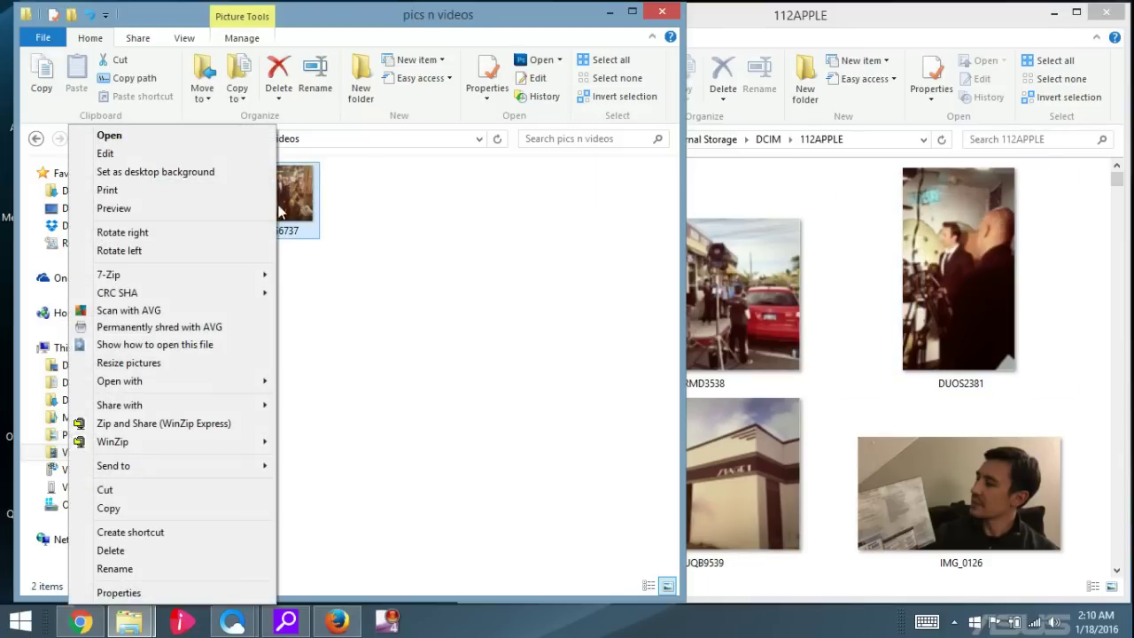
pyautogui.click(184, 489)
pyautogui.rightClick(841, 216)
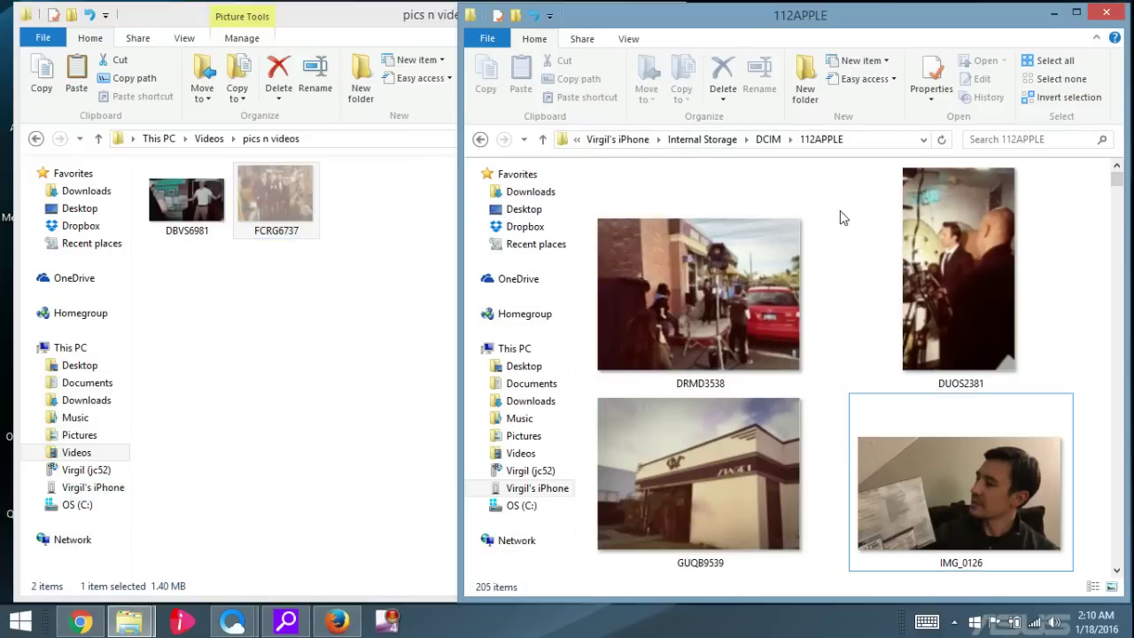
pyautogui.rightClick(856, 262)
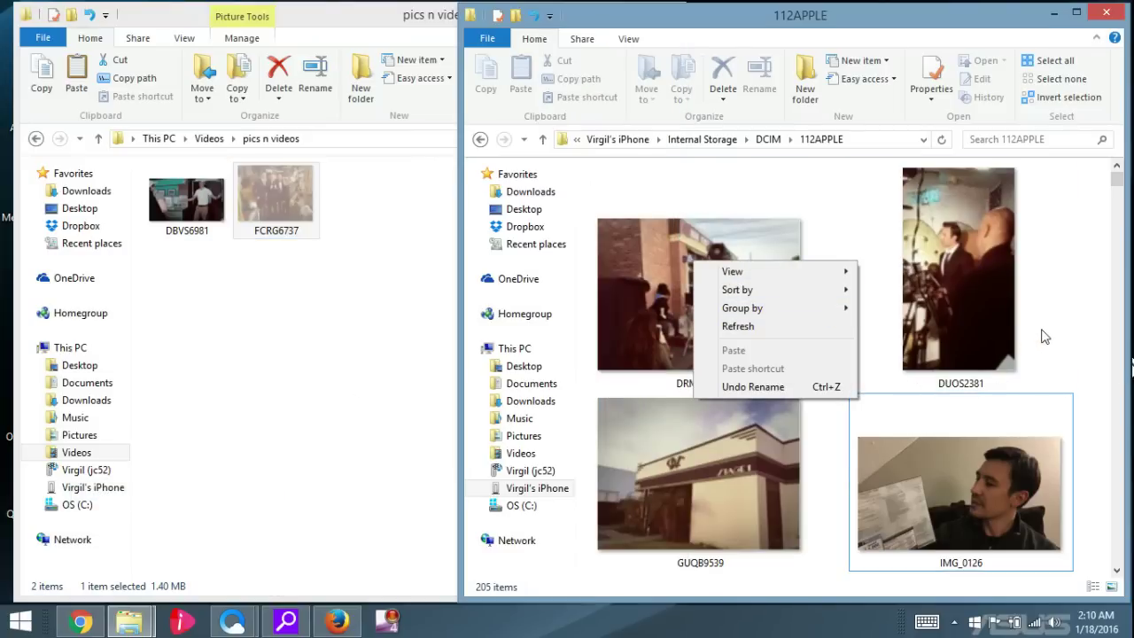
pyautogui.rightClick(878, 331)
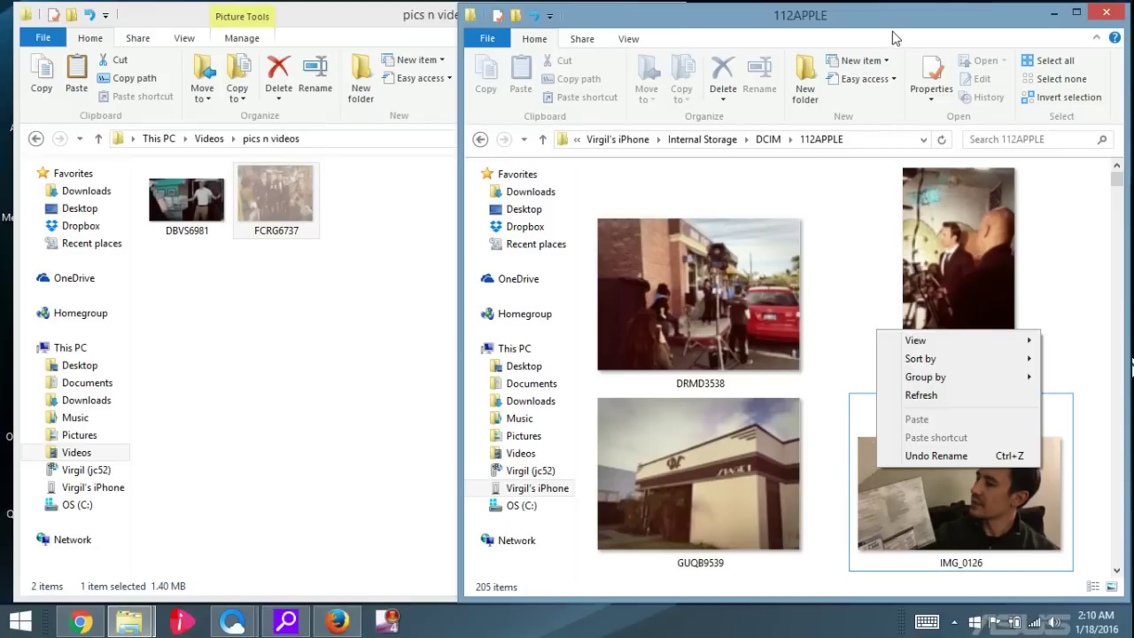
# Copy DRMD3538, DUOS2381, GUQB9539 and IMG_0126 from the iPhone's 112APPLE folder.
pyautogui.moveTo(898, 26); pyautogui.dragTo(920, 27)
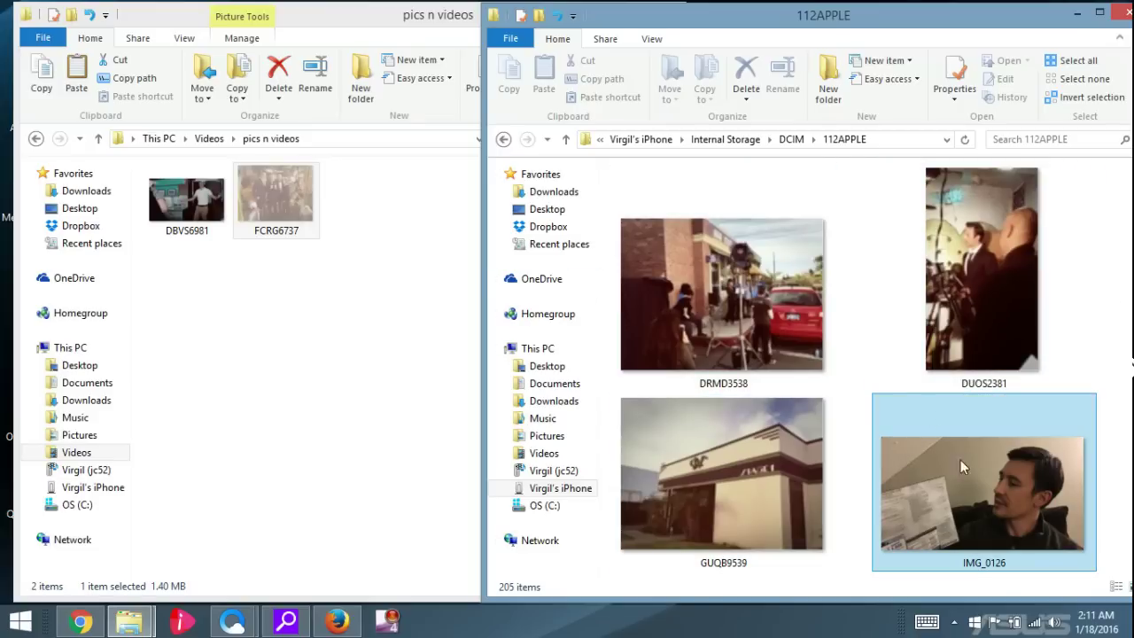
pyautogui.click(966, 484)
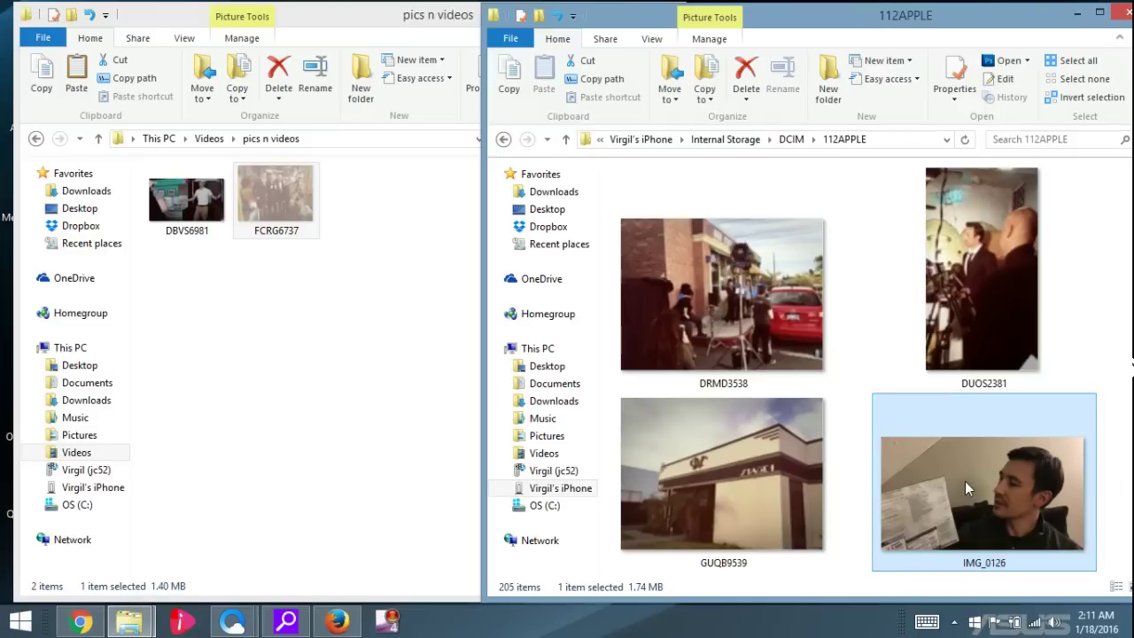
pyautogui.keyDown('ctrl'); pyautogui.click(735, 481); pyautogui.keyUp('ctrl')
pyautogui.keyDown('ctrl'); pyautogui.click(750, 329); pyautogui.keyUp('ctrl')
pyautogui.keyDown('ctrl'); pyautogui.click(933, 310); pyautogui.keyUp('ctrl')
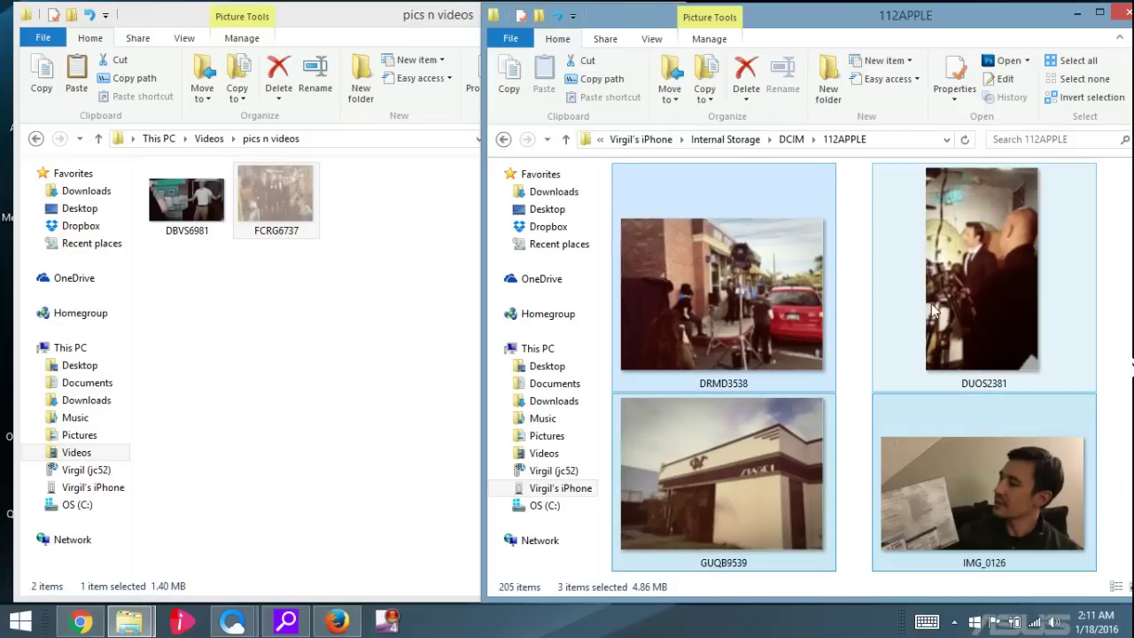
pyautogui.rightClick(932, 310)
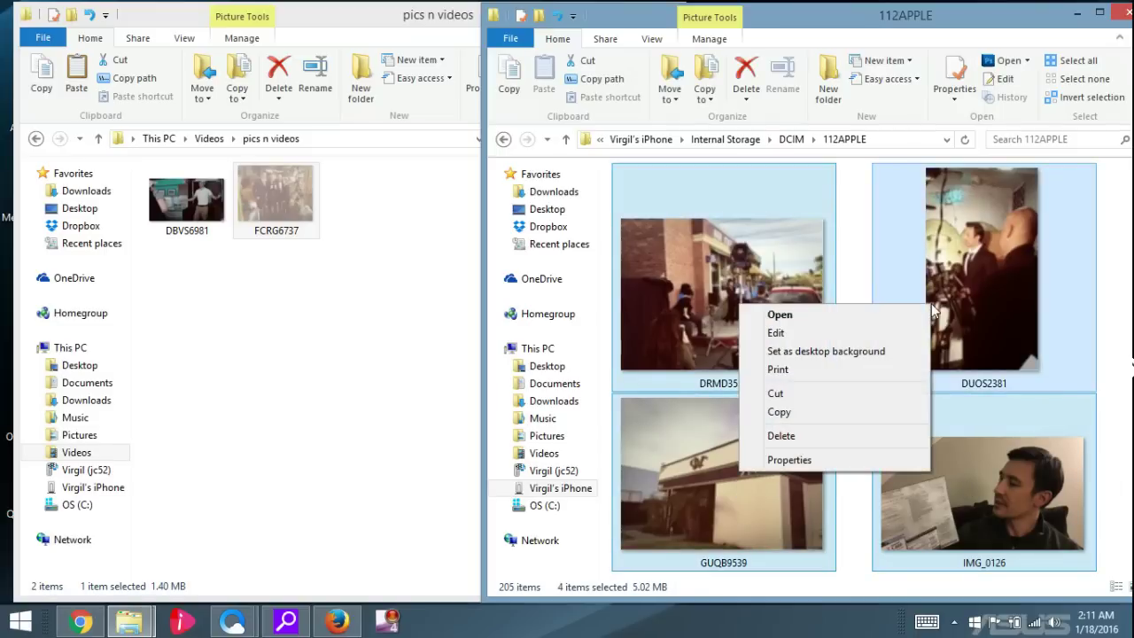
pyautogui.click(854, 415)
# Paste the four photos into pics n videos and confirm it now holds six photos.
pyautogui.click(417, 372)
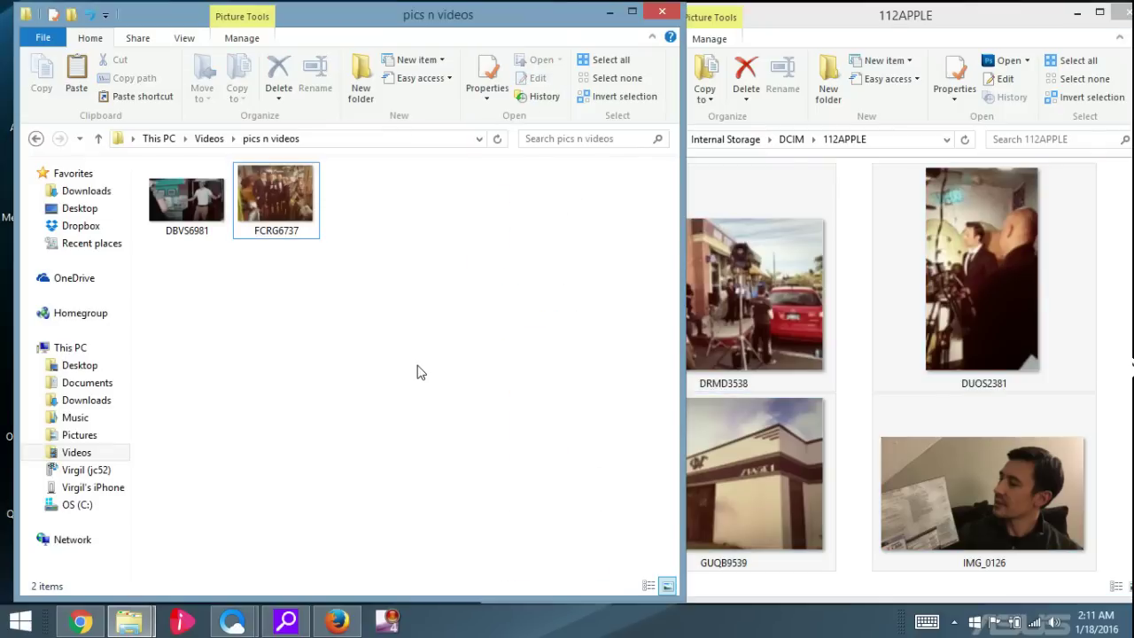
pyautogui.rightClick(417, 372)
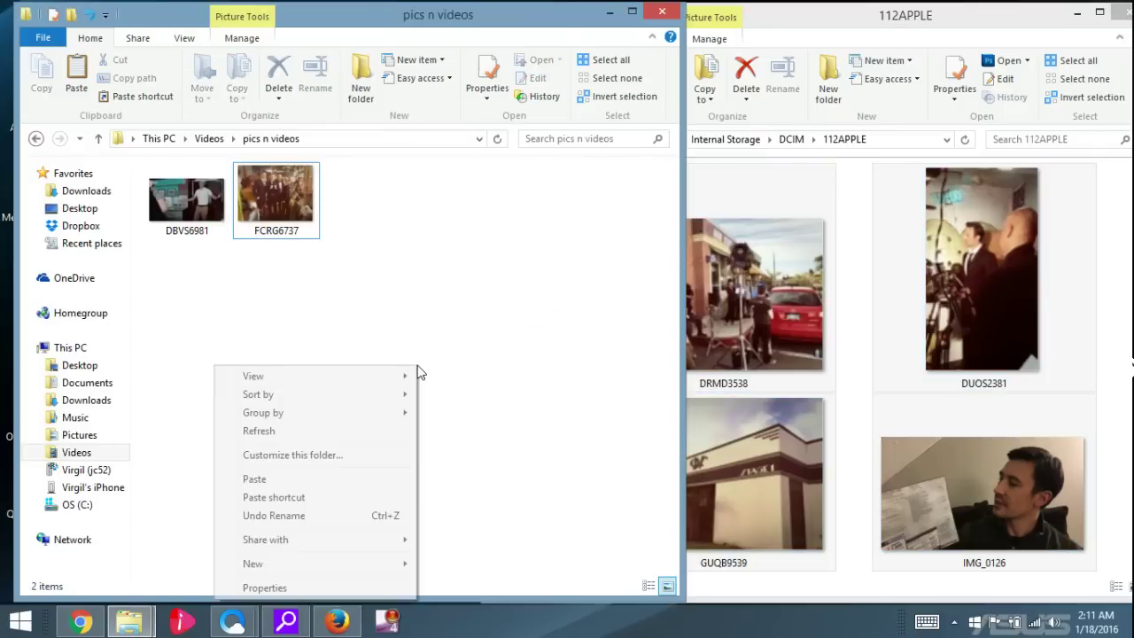
pyautogui.click(360, 479)
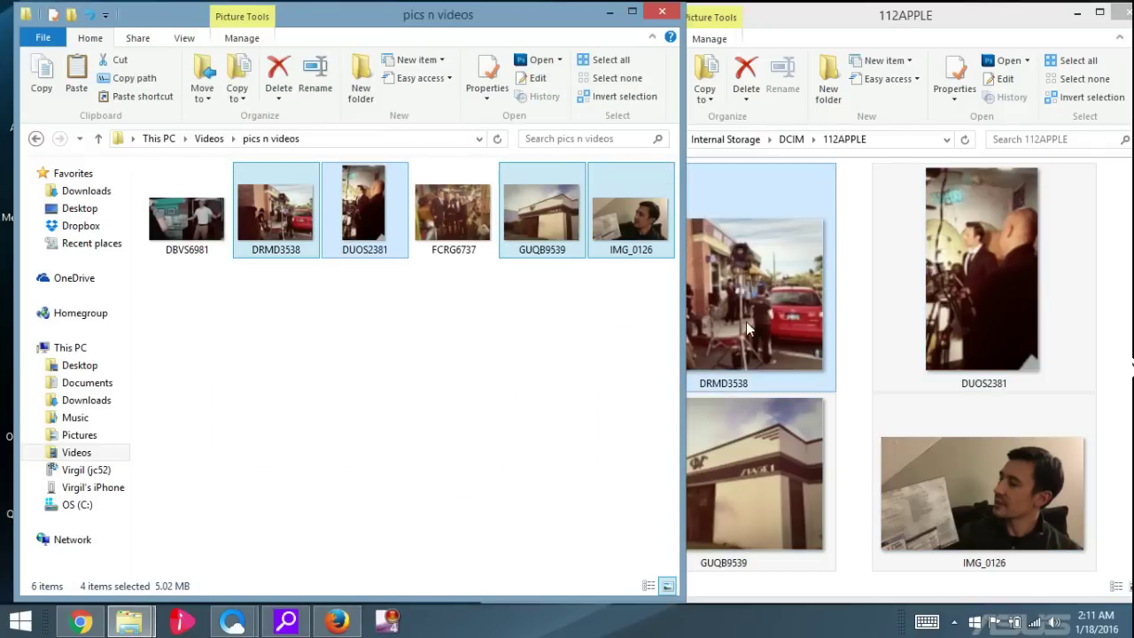
pyautogui.click(1099, 292)
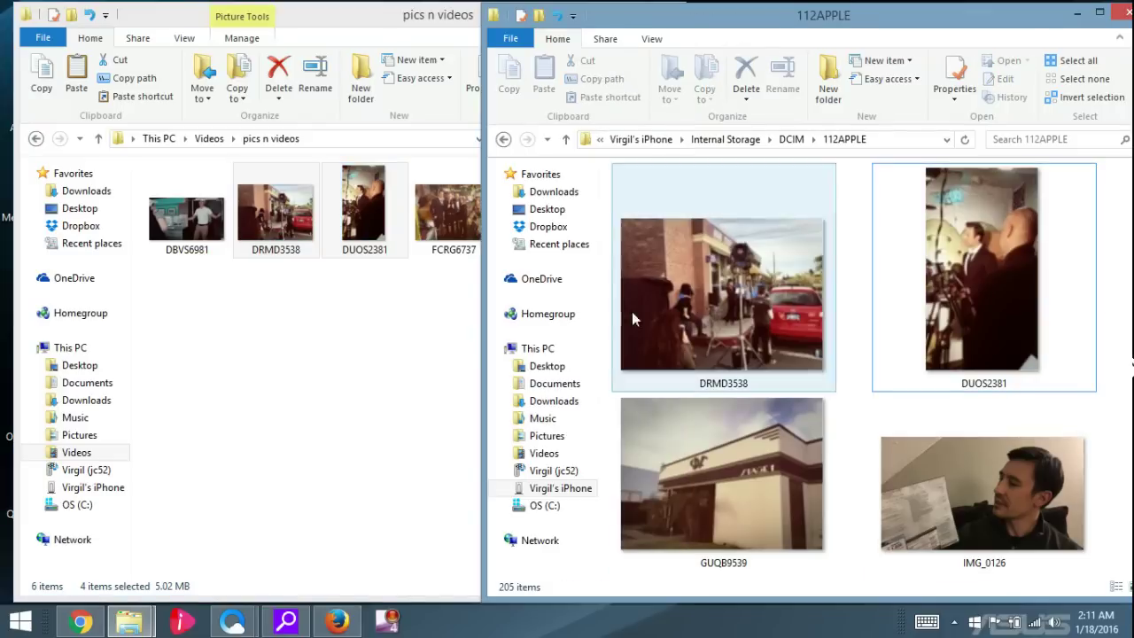
pyautogui.click(382, 369)
pyautogui.click(1009, 325)
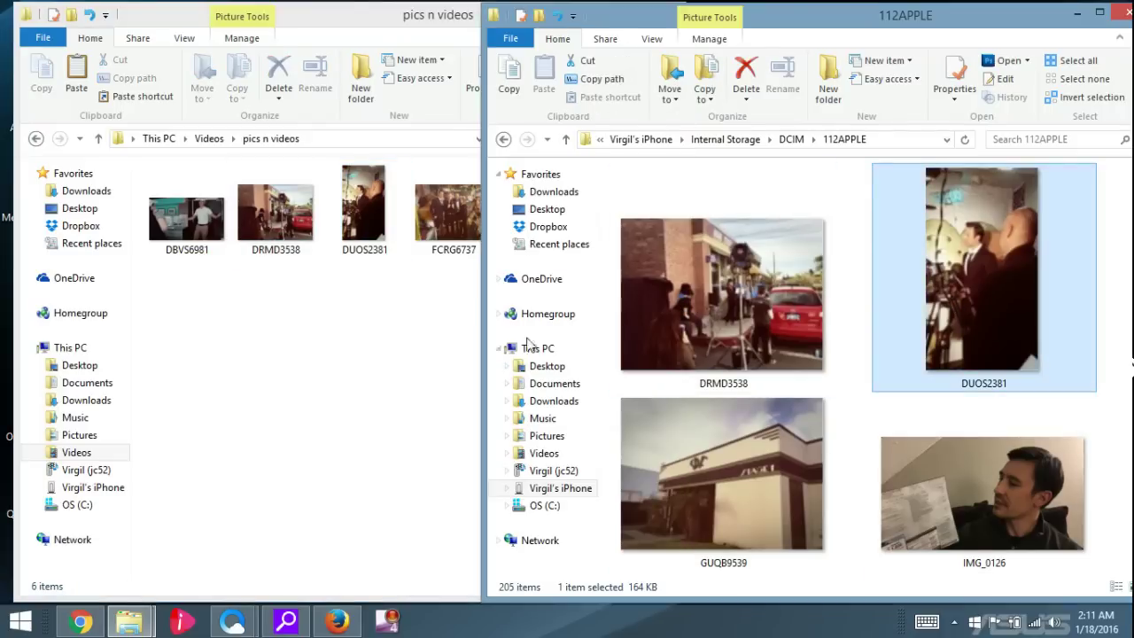
pyautogui.click(415, 388)
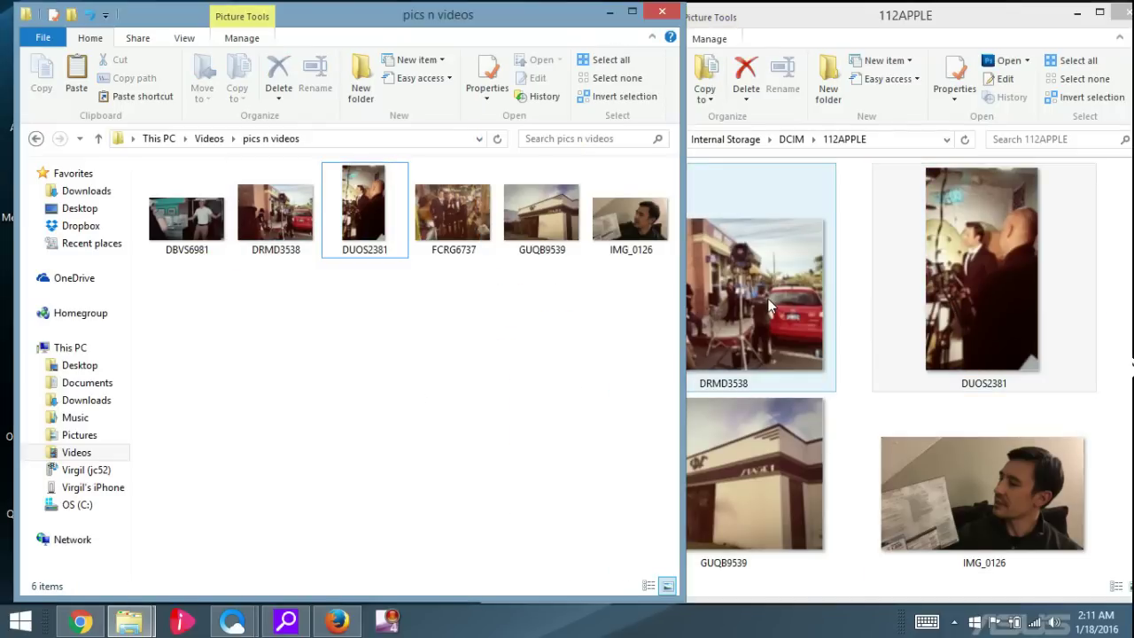